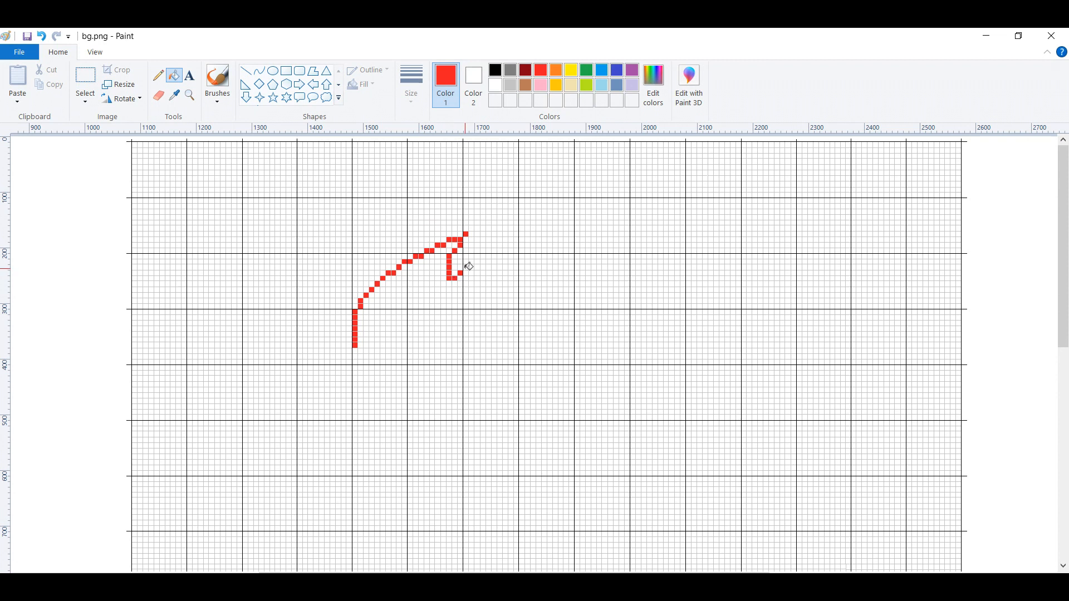
# Step: Fill red grid cells along the bat outline's lower edge, from the left wing through the central V point to the right wing's lower curve
pyautogui.click(360, 351)
pyautogui.moveTo(367, 356)
pyautogui.mouseDown()
pyautogui.moveTo(416, 406)
pyautogui.moveTo(428, 407)
pyautogui.moveTo(425, 376)
pyautogui.moveTo(441, 358)
pyautogui.moveTo(507, 373)
pyautogui.moveTo(496, 384)
pyautogui.moveTo(561, 450)
pyautogui.moveTo(621, 390)
pyautogui.moveTo(594, 420)
pyautogui.moveTo(669, 367)
pyautogui.moveTo(702, 370)
pyautogui.moveTo(705, 402)
pyautogui.moveTo(732, 395)
pyautogui.mouseUp()
pyautogui.click(732, 390)
pyautogui.click(738, 384)
pyautogui.click(744, 379)
pyautogui.click(750, 374)
pyautogui.hotkey('ctrl', 'z')
pyautogui.click(749, 373)
pyautogui.click(755, 368)
pyautogui.click(761, 361)
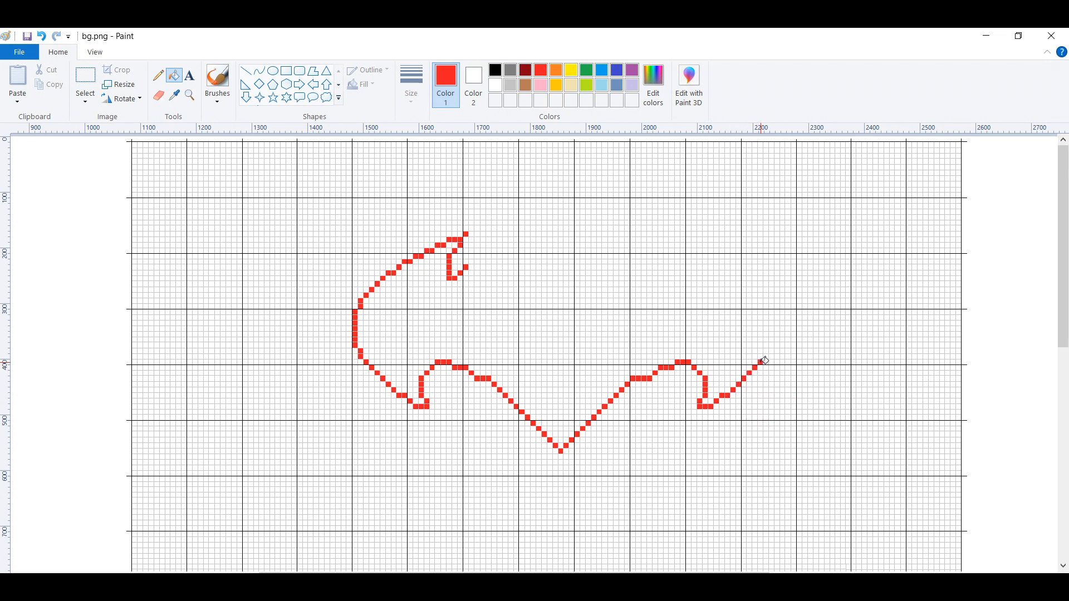
# Step: Fill red cells up the right wing's straight outer edge, mirroring the left wing
pyautogui.click(766, 351)
pyautogui.click(772, 345)
pyautogui.click(772, 340)
pyautogui.click(772, 334)
pyautogui.click(772, 328)
pyautogui.click(772, 323)
pyautogui.click(772, 320)
pyautogui.hotkey('ctrl', 'z')
pyautogui.click(772, 317)
# Step: Fill red cells along the right wing's upper curve up to its pointed tip, mirroring the left wing
pyautogui.click(766, 301)
pyautogui.click(761, 295)
pyautogui.click(756, 289)
pyautogui.click(750, 284)
pyautogui.click(744, 278)
pyautogui.click(727, 267)
pyautogui.click(722, 262)
pyautogui.click(716, 262)
pyautogui.click(711, 256)
pyautogui.click(705, 256)
pyautogui.click(700, 251)
pyautogui.click(694, 250)
pyautogui.click(689, 245)
pyautogui.click(682, 245)
pyautogui.click(678, 240)
pyautogui.click(672, 239)
pyautogui.click(666, 240)
pyautogui.click(660, 233)
# Step: Fill red cells for the inner hook below the right wing's tip, curving back toward the centre
pyautogui.click(666, 245)
pyautogui.click(672, 251)
pyautogui.click(677, 256)
pyautogui.click(677, 261)
pyautogui.click(677, 267)
pyautogui.click(677, 273)
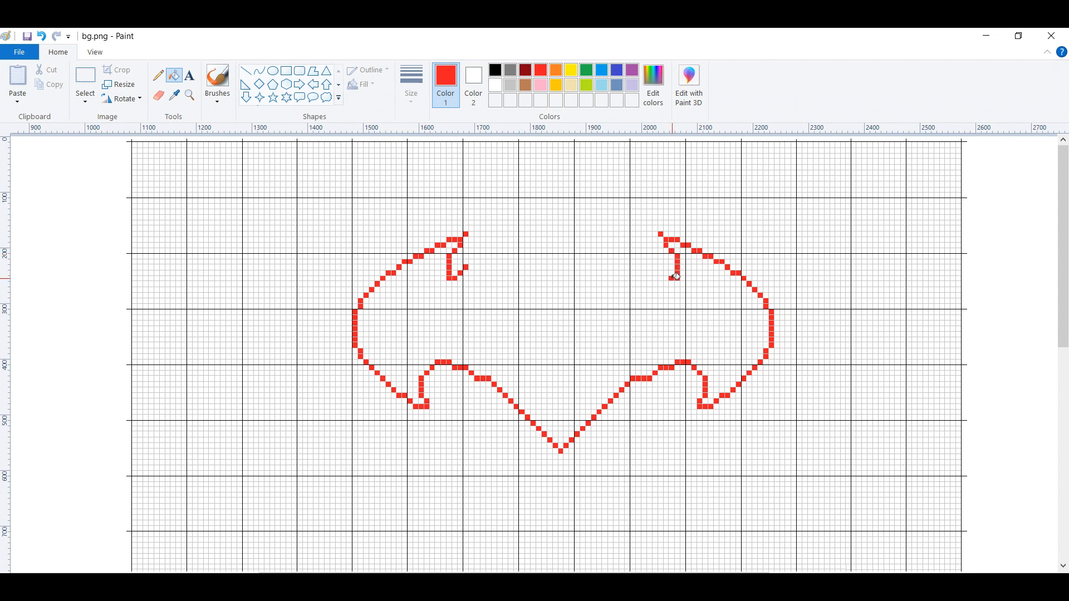
pyautogui.click(666, 278)
pyautogui.click(661, 278)
pyautogui.click(655, 273)
# Step: Fill a horizontal row of red cells for the right shoulder, from the wing hook toward the head
pyautogui.click(650, 267)
pyautogui.click(644, 268)
pyautogui.click(638, 267)
pyautogui.click(633, 267)
pyautogui.click(627, 268)
pyautogui.click(621, 267)
pyautogui.click(617, 267)
pyautogui.click(593, 267)
pyautogui.click(589, 268)
# Step: Fill red cells up the right side of the bat's head, ending in a pointed ear
pyautogui.click(582, 261)
pyautogui.click(583, 256)
pyautogui.click(582, 251)
pyautogui.click(583, 245)
pyautogui.click(577, 234)
pyautogui.click(578, 239)
# Step: Fill red cells across the flat top of the head and down its left side to shoulder height
pyautogui.click(571, 239)
pyautogui.click(566, 239)
pyautogui.click(560, 240)
pyautogui.click(555, 239)
pyautogui.click(549, 239)
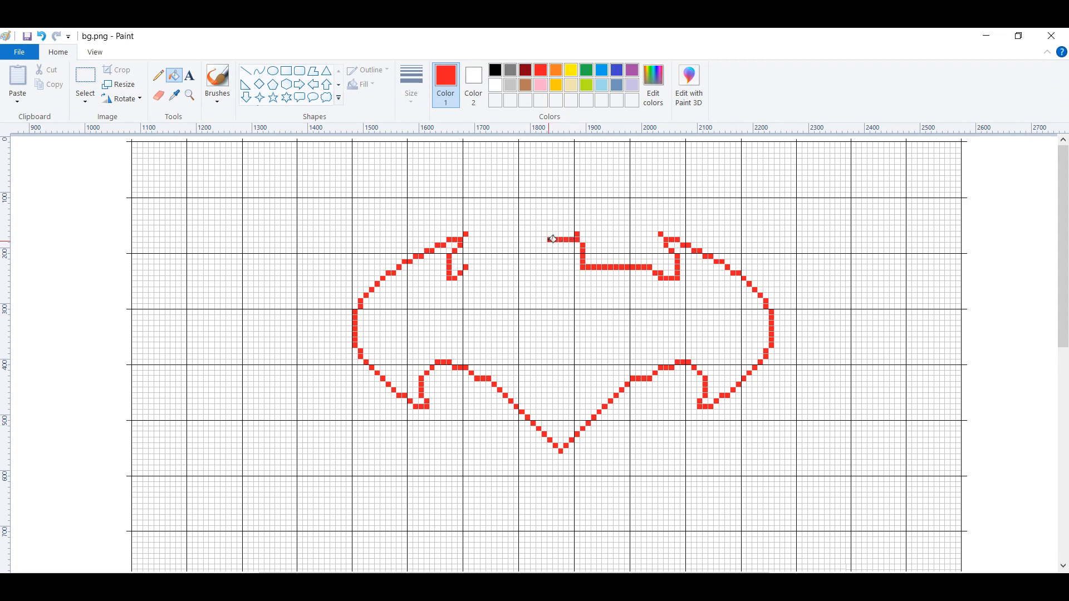
pyautogui.click(545, 239)
pyautogui.click(539, 245)
pyautogui.click(539, 251)
pyautogui.click(539, 256)
pyautogui.click(539, 262)
# Step: Fill a horizontal row of red cells for the left shoulder, joining the head to the left wing's hook and closing the outline
pyautogui.click(529, 267)
pyautogui.click(511, 268)
pyautogui.click(506, 267)
pyautogui.click(500, 267)
pyautogui.click(495, 267)
pyautogui.click(490, 267)
pyautogui.click(484, 267)
pyautogui.click(478, 267)
pyautogui.click(473, 267)
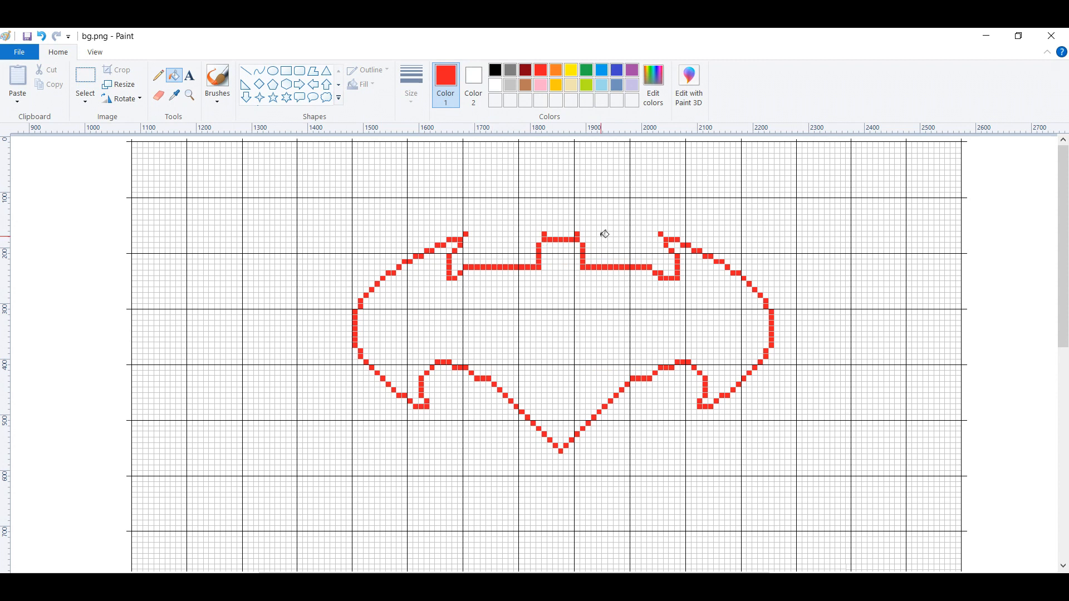
# Step: Fill a narrow diagonal band of red cells inside the bat, running down and outward from the left shoulder's outer end
pyautogui.click(472, 273)
pyautogui.click(465, 278)
pyautogui.click(468, 282)
pyautogui.hotkey('ctrl', 'z')
pyautogui.click(466, 285)
pyautogui.click(461, 284)
pyautogui.click(461, 290)
pyautogui.click(460, 295)
pyautogui.click(455, 291)
pyautogui.click(455, 295)
pyautogui.click(456, 300)
pyautogui.click(451, 296)
# Step: Fill a solid arrowhead-shaped cluster of red cells at the lower end of the diagonal band inside the left wing
pyautogui.click(450, 304)
pyautogui.click(450, 311)
pyautogui.click(450, 317)
pyautogui.click(449, 324)
pyautogui.click(450, 328)
pyautogui.click(443, 323)
pyautogui.click(444, 318)
pyautogui.click(443, 312)
pyautogui.click(444, 306)
pyautogui.click(444, 301)
pyautogui.click(438, 318)
pyautogui.click(432, 311)
# Step: Thicken the left shoulder line with rows of red cells beneath it, reaching a third row along the middle part
pyautogui.scroll(-2, 467, 308)
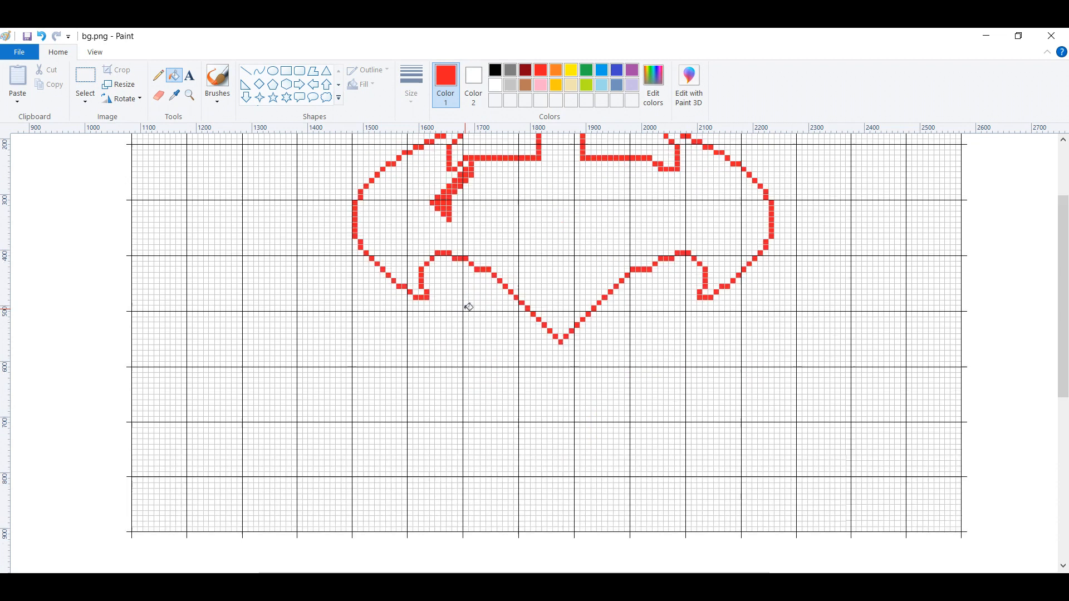
pyautogui.moveTo(1060, 275); pyautogui.dragTo(1053, 191)
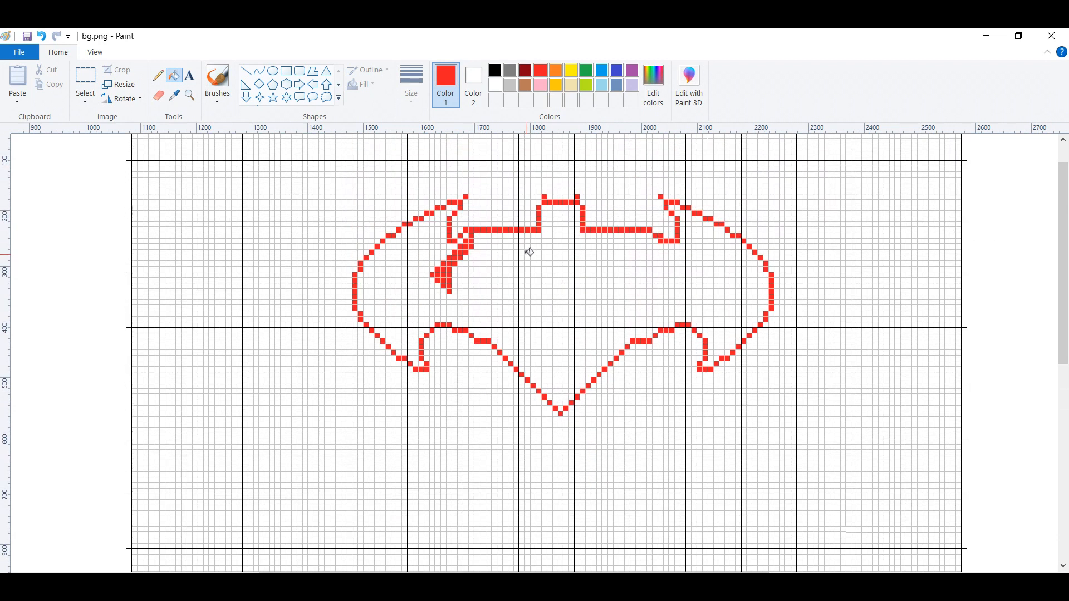
pyautogui.click(476, 236)
pyautogui.click(476, 241)
pyautogui.click(481, 241)
pyautogui.click(482, 237)
pyautogui.click(489, 237)
pyautogui.click(488, 241)
pyautogui.click(493, 236)
pyautogui.click(493, 241)
pyautogui.click(494, 247)
pyautogui.click(499, 246)
pyautogui.click(500, 240)
pyautogui.click(500, 236)
pyautogui.click(504, 236)
pyautogui.click(504, 241)
pyautogui.click(505, 246)
pyautogui.click(510, 246)
pyautogui.click(511, 241)
pyautogui.click(511, 235)
pyautogui.click(516, 235)
pyautogui.click(516, 245)
pyautogui.click(521, 246)
pyautogui.click(522, 240)
pyautogui.click(522, 235)
pyautogui.click(528, 235)
pyautogui.click(528, 241)
pyautogui.click(528, 246)
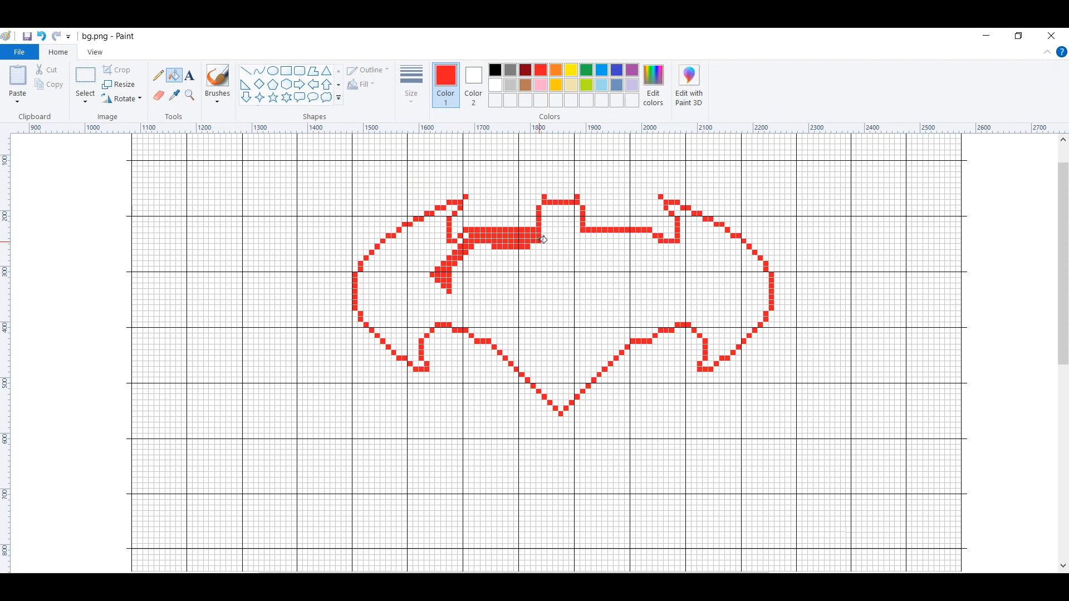
# Step: Fill a slanted block of red cells beneath the left shoulder, three rows deep and leaning down toward the left wing
pyautogui.click(488, 253)
pyautogui.click(493, 252)
pyautogui.click(499, 252)
pyautogui.click(505, 252)
pyautogui.click(510, 250)
pyautogui.click(489, 258)
pyautogui.click(483, 258)
pyautogui.click(504, 257)
pyautogui.click(477, 263)
pyautogui.click(483, 264)
pyautogui.click(488, 264)
pyautogui.click(494, 264)
pyautogui.click(499, 264)
pyautogui.click(505, 263)
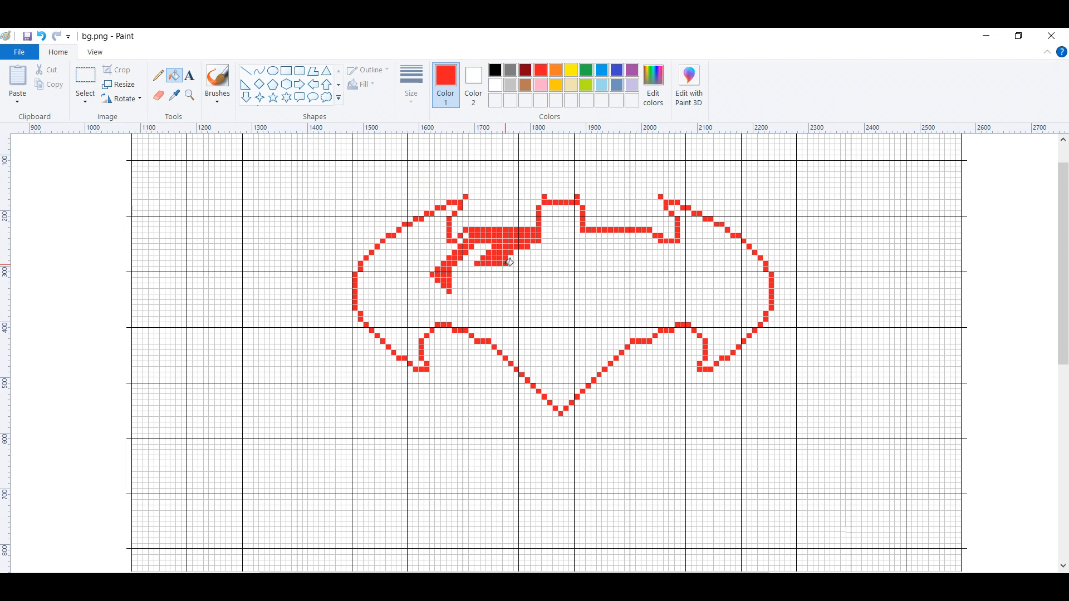
# Step: Extend the slanted red block beneath the left shoulder two rows further down, leaving a narrow white gap beside the diagonal band
pyautogui.click(477, 269)
pyautogui.click(482, 270)
pyautogui.click(488, 269)
pyautogui.click(494, 270)
pyautogui.click(500, 270)
pyautogui.click(505, 269)
pyautogui.click(472, 275)
pyautogui.click(477, 275)
pyautogui.hotkey('ctrl', 'z')
pyautogui.click(496, 275)
pyautogui.hotkey('ctrl', 'z')
pyautogui.click(495, 275)
pyautogui.click(500, 275)
pyautogui.click(505, 274)
pyautogui.click(511, 275)
# Step: Fill a horizontal row of red cells along the slanted block's base, running across the body to just past the head's right side
pyautogui.click(466, 279)
pyautogui.click(472, 280)
pyautogui.click(477, 280)
pyautogui.click(482, 280)
pyautogui.click(487, 280)
pyautogui.click(494, 280)
pyautogui.click(499, 280)
pyautogui.click(504, 280)
pyautogui.click(510, 280)
pyautogui.click(515, 280)
pyautogui.click(538, 280)
pyautogui.click(544, 280)
pyautogui.click(548, 280)
pyautogui.click(555, 280)
pyautogui.click(560, 280)
pyautogui.click(566, 280)
pyautogui.click(571, 280)
pyautogui.click(576, 280)
pyautogui.click(582, 279)
pyautogui.click(587, 280)
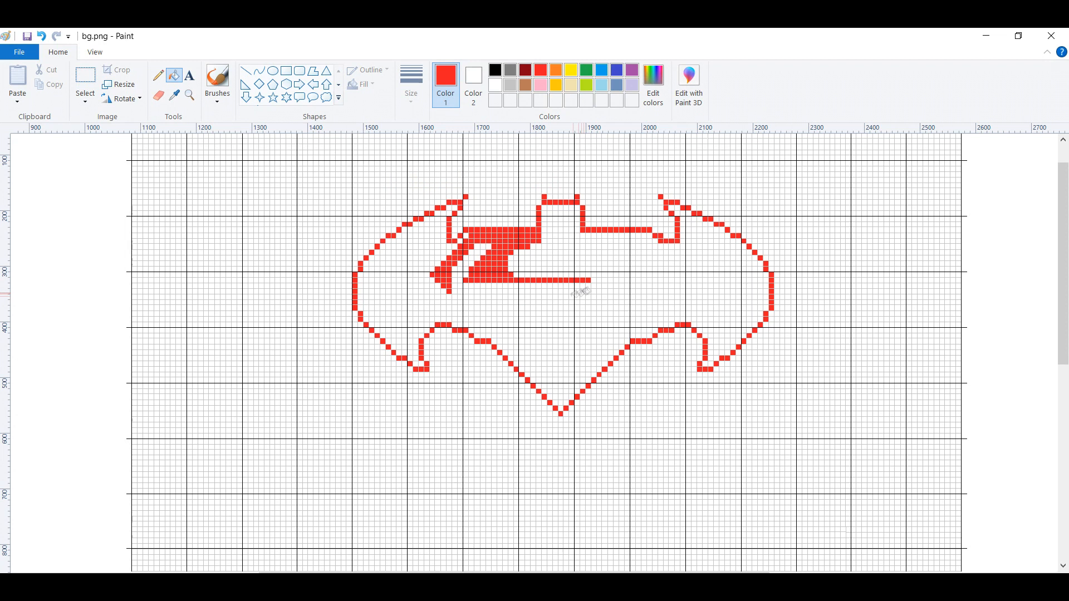
# Step: Fill a second red row directly under the horizontal bar, extending it five cells further toward the right wing
pyautogui.click(460, 285)
pyautogui.click(466, 285)
pyautogui.click(471, 285)
pyautogui.click(477, 285)
pyautogui.click(483, 286)
pyautogui.click(488, 285)
pyautogui.click(494, 285)
pyautogui.click(500, 286)
pyautogui.click(510, 286)
pyautogui.click(516, 286)
pyautogui.click(528, 285)
pyautogui.click(533, 286)
pyautogui.click(549, 286)
pyautogui.click(556, 286)
pyautogui.click(561, 285)
pyautogui.click(567, 286)
pyautogui.click(572, 285)
pyautogui.click(578, 286)
pyautogui.click(584, 285)
pyautogui.click(589, 286)
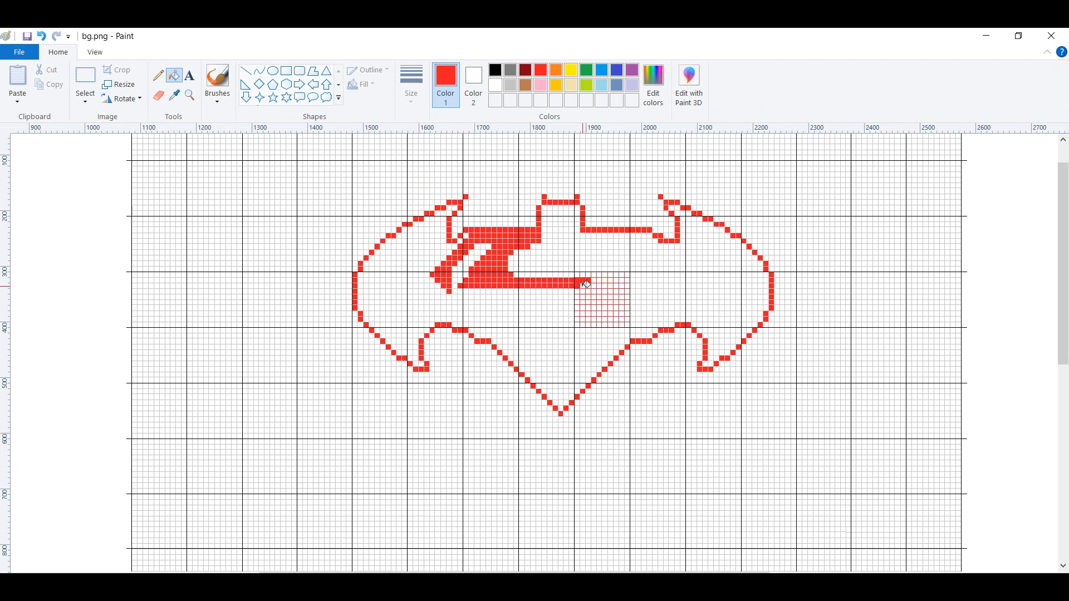
pyautogui.click(594, 284)
pyautogui.click(598, 285)
pyautogui.click(604, 285)
pyautogui.click(610, 285)
pyautogui.click(615, 285)
# Step: Fill a third red row beneath the bar, from its stepped right tip back to the arrowhead cluster in the left wing
pyautogui.click(627, 291)
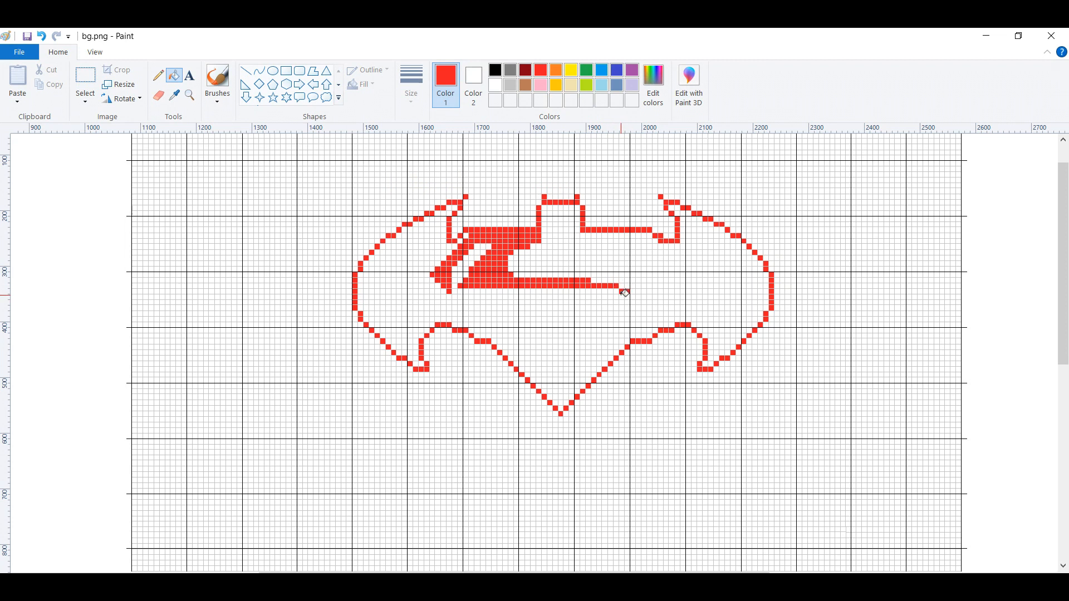
pyautogui.click(615, 291)
pyautogui.click(610, 290)
pyautogui.click(605, 290)
pyautogui.click(600, 290)
pyautogui.click(603, 290)
pyautogui.hotkey('ctrl', 'z')
pyautogui.click(594, 290)
pyautogui.click(588, 291)
pyautogui.click(578, 291)
pyautogui.click(571, 291)
pyautogui.click(561, 291)
pyautogui.click(555, 291)
pyautogui.click(552, 291)
pyautogui.hotkey('ctrl', 'z')
pyautogui.click(543, 291)
pyautogui.click(536, 291)
pyautogui.click(495, 290)
pyautogui.click(488, 290)
pyautogui.click(483, 290)
pyautogui.click(478, 290)
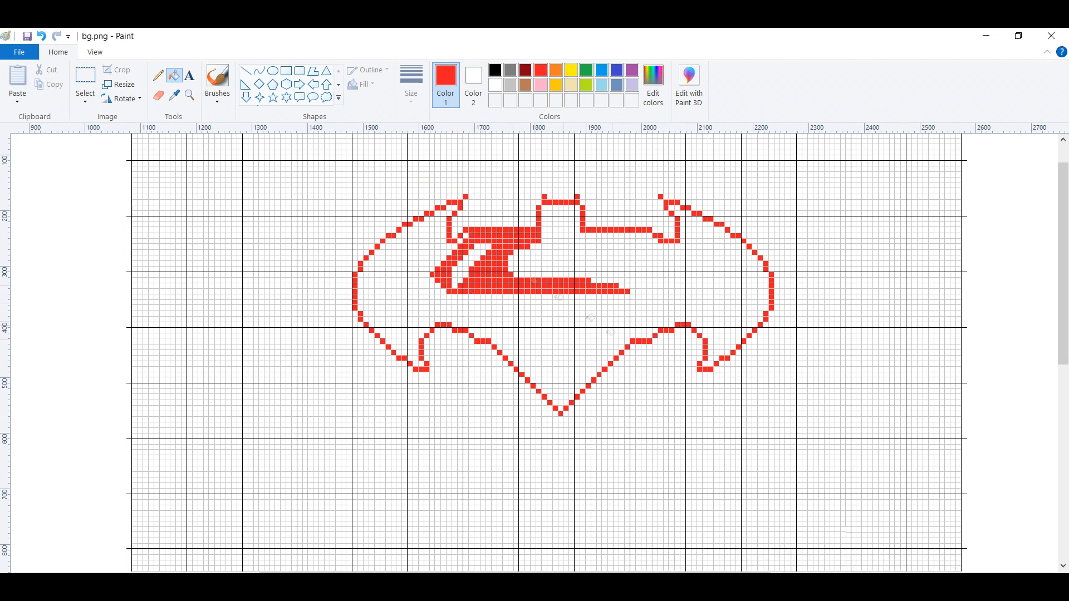
# Step: Fill a red triangular wedge below the bar's left end, its left edge stepping diagonally down toward the lower outline
pyautogui.click(455, 296)
pyautogui.click(461, 302)
pyautogui.click(466, 306)
pyautogui.click(471, 313)
pyautogui.click(477, 312)
pyautogui.click(482, 322)
pyautogui.click(489, 330)
pyautogui.click(489, 324)
pyautogui.click(489, 319)
pyautogui.click(489, 314)
pyautogui.click(488, 307)
pyautogui.click(489, 302)
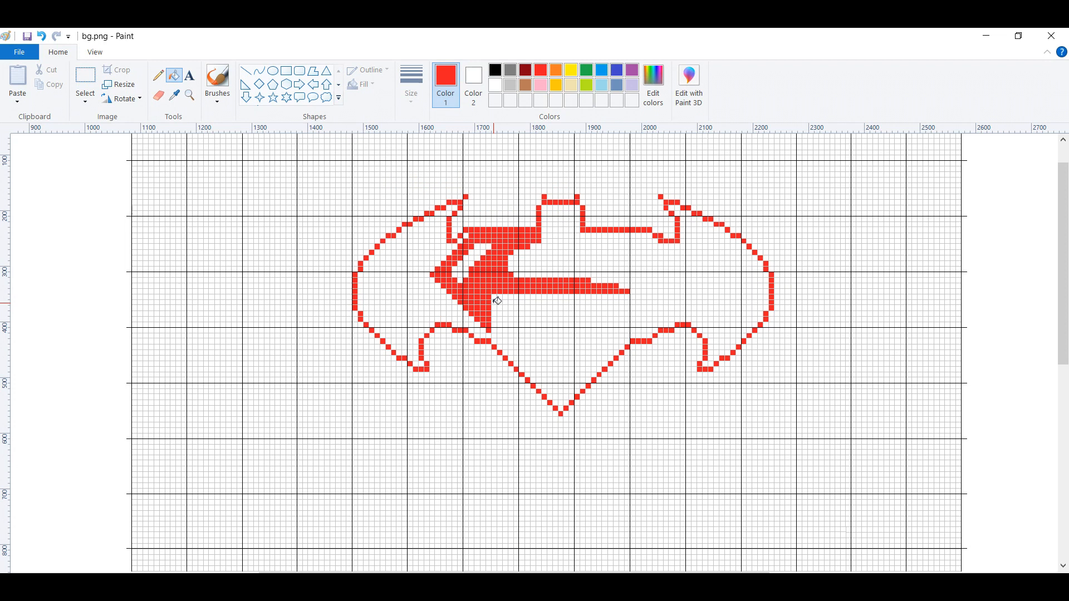
# Step: Extend the wedge's lower end with a narrow diagonal band of red cells down to the left part of the lower outline
pyautogui.click(494, 302)
pyautogui.click(494, 308)
pyautogui.click(494, 313)
pyautogui.click(494, 319)
pyautogui.click(494, 325)
pyautogui.click(494, 330)
pyautogui.click(493, 336)
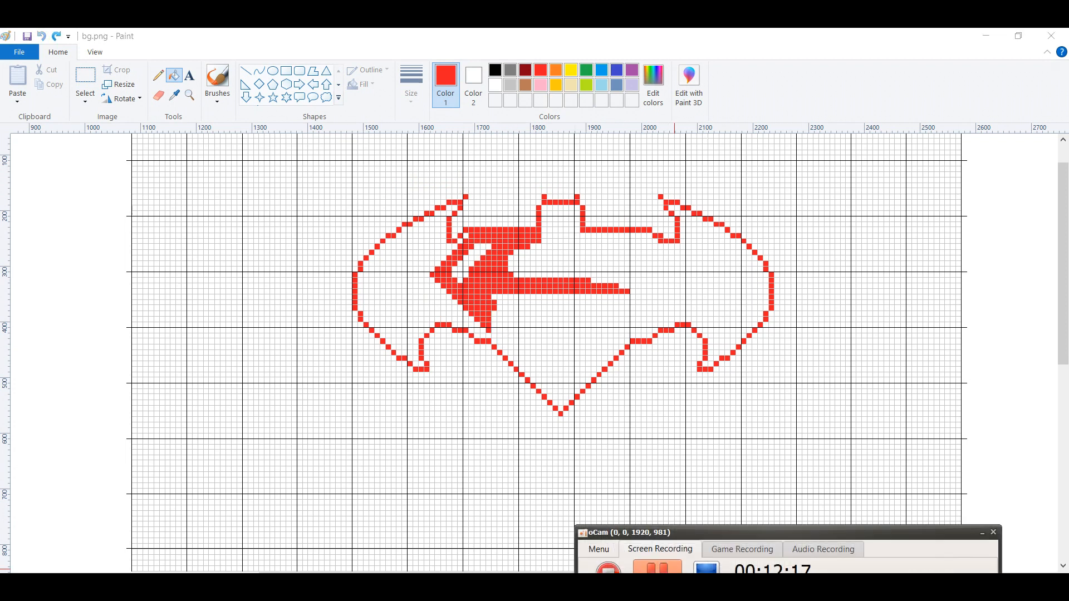
pyautogui.click(500, 341)
pyautogui.click(500, 336)
pyautogui.click(499, 330)
pyautogui.click(499, 325)
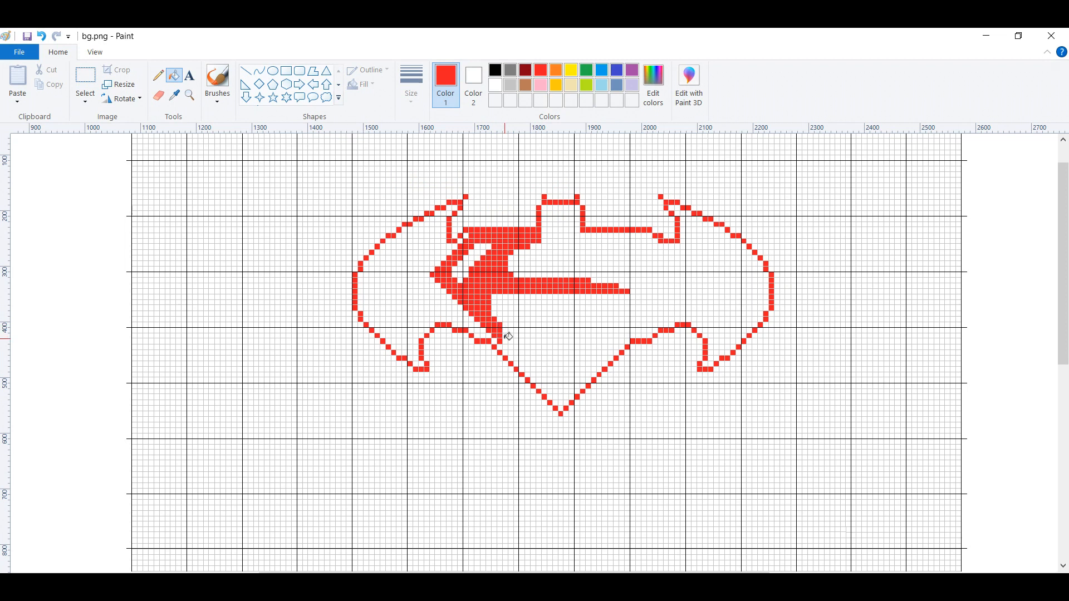
# Step: Fill two vertical red columns beside the band's lower end, with a level top and a base stepping down along the lower-left outline
pyautogui.click(511, 347)
pyautogui.click(511, 353)
pyautogui.click(511, 341)
pyautogui.click(511, 336)
pyautogui.click(511, 330)
pyautogui.click(516, 347)
pyautogui.click(516, 353)
pyautogui.click(516, 358)
pyautogui.click(516, 342)
pyautogui.click(516, 336)
pyautogui.click(516, 330)
# Step: Widen the lower block with three longer red columns toward the centre, keeping the top level and the base parallel to the outline
pyautogui.click(521, 330)
pyautogui.click(521, 336)
pyautogui.click(522, 341)
pyautogui.click(521, 347)
pyautogui.click(522, 353)
pyautogui.click(522, 358)
pyautogui.click(522, 363)
pyautogui.click(527, 364)
pyautogui.click(528, 353)
pyautogui.click(527, 347)
pyautogui.click(527, 341)
pyautogui.click(527, 336)
pyautogui.click(527, 330)
pyautogui.click(532, 330)
pyautogui.click(532, 336)
pyautogui.click(533, 341)
pyautogui.click(533, 347)
pyautogui.click(533, 352)
pyautogui.click(533, 357)
pyautogui.click(533, 363)
pyautogui.click(533, 369)
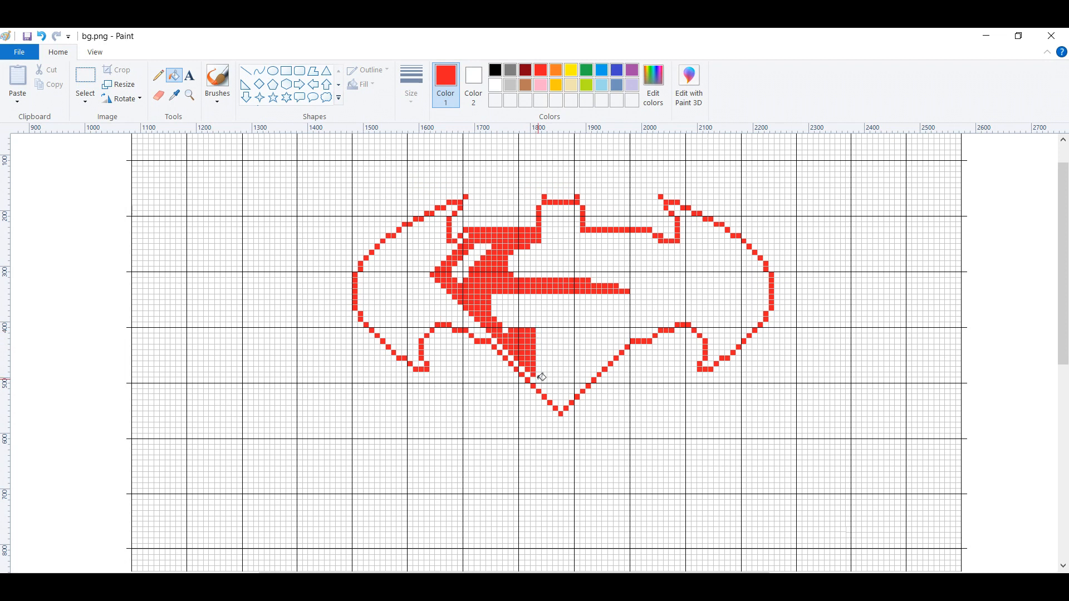
# Step: Add one more red column on the right of the lower block, from its level top down to the lower-left outline band
pyautogui.click(538, 374)
pyautogui.click(539, 369)
pyautogui.click(539, 364)
pyautogui.click(538, 358)
pyautogui.click(539, 353)
pyautogui.click(538, 347)
pyautogui.click(538, 341)
pyautogui.click(538, 336)
pyautogui.click(538, 330)
# Step: Fill the next red column toward the centre, leaving a small white gap low down for the start of an interior opening
pyautogui.click(544, 331)
pyautogui.click(544, 336)
pyautogui.click(545, 341)
pyautogui.click(547, 347)
pyautogui.click(547, 353)
pyautogui.click(547, 358)
pyautogui.click(547, 364)
pyautogui.click(547, 370)
pyautogui.click(547, 375)
# Step: Fill a short red column below the white opening, stepping down parallel to the lower-left outline
pyautogui.click(549, 380)
pyautogui.click(550, 391)
pyautogui.click(551, 385)
pyautogui.click(550, 380)
pyautogui.click(550, 375)
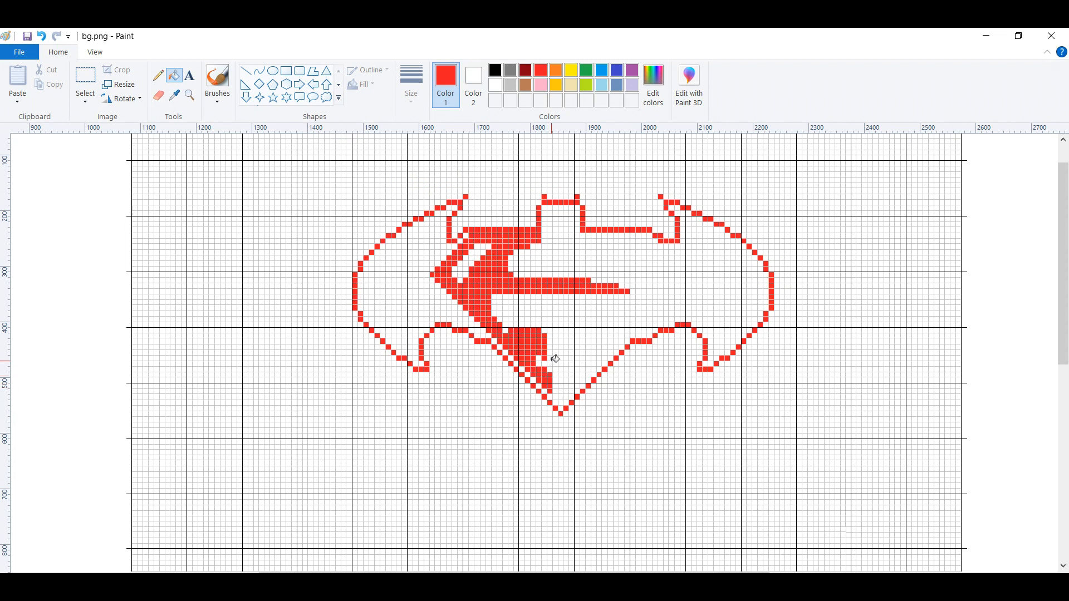
# Step: Extend the block's upper part with two red columns above the white opening, lowering the top edge toward the centre
pyautogui.click(552, 364)
pyautogui.click(552, 358)
pyautogui.click(551, 352)
pyautogui.click(551, 347)
pyautogui.click(551, 341)
pyautogui.click(551, 336)
pyautogui.click(551, 332)
pyautogui.click(555, 341)
pyautogui.click(555, 347)
pyautogui.click(555, 353)
pyautogui.click(555, 358)
# Step: Fill two short red columns below the opening to carry the block down to its bottom tip at the centre
pyautogui.click(555, 380)
pyautogui.click(555, 386)
pyautogui.click(556, 394)
pyautogui.click(561, 397)
pyautogui.click(561, 391)
pyautogui.click(561, 386)
# Step: Continue the band above the opening across the centre with two red columns, each four cells tall
pyautogui.click(561, 357)
pyautogui.click(561, 352)
pyautogui.click(561, 347)
pyautogui.click(561, 342)
pyautogui.click(566, 341)
pyautogui.click(566, 347)
pyautogui.click(566, 352)
pyautogui.click(566, 358)
# Step: Fill two red columns just right of the bottom tip, stepping up along the lower-right outline and the opening's right edge
pyautogui.click(566, 381)
pyautogui.click(567, 386)
pyautogui.click(566, 392)
pyautogui.click(572, 391)
pyautogui.click(571, 386)
pyautogui.click(571, 380)
pyautogui.click(572, 374)
pyautogui.click(572, 369)
pyautogui.click(572, 364)
# Step: Widen the band above the opening with two more four-cell red columns right of the centre
pyautogui.click(571, 358)
pyautogui.click(571, 352)
pyautogui.click(572, 347)
pyautogui.click(571, 341)
pyautogui.click(577, 341)
pyautogui.click(578, 347)
pyautogui.click(577, 352)
pyautogui.click(577, 358)
# Step: Close the right side of the white opening with a short lower column and a full seven-cell red column beside it
pyautogui.click(577, 369)
pyautogui.click(577, 375)
pyautogui.click(577, 380)
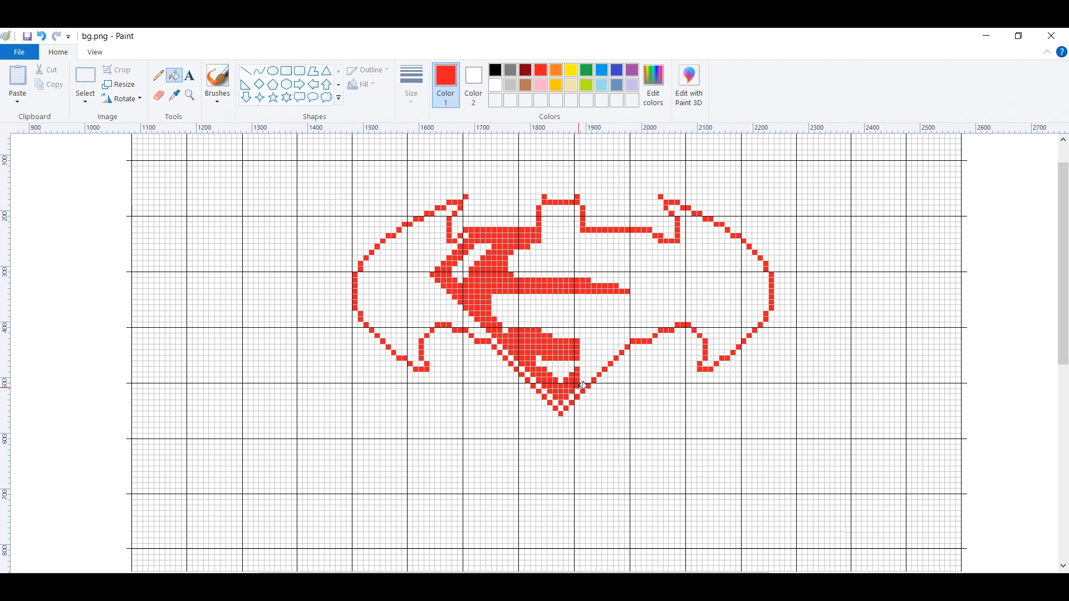
pyautogui.click(582, 347)
pyautogui.click(583, 352)
pyautogui.click(583, 358)
pyautogui.click(583, 363)
pyautogui.click(582, 369)
pyautogui.click(583, 375)
pyautogui.click(583, 380)
# Step: Extend the band right of the closed opening with two red columns whose bases step up parallel to the lower-right outline
pyautogui.click(588, 369)
pyautogui.click(589, 364)
pyautogui.click(588, 358)
pyautogui.click(588, 352)
pyautogui.click(588, 346)
pyautogui.click(588, 341)
pyautogui.click(594, 341)
pyautogui.click(594, 347)
pyautogui.click(593, 352)
pyautogui.click(594, 358)
pyautogui.click(594, 364)
pyautogui.click(594, 369)
# Step: Taper the band's right end with three progressively shorter red columns along the lower-right outline, keeping its top edge level
pyautogui.click(600, 364)
pyautogui.click(600, 358)
pyautogui.click(600, 352)
pyautogui.click(600, 347)
pyautogui.click(600, 342)
pyautogui.click(605, 342)
pyautogui.click(604, 346)
pyautogui.click(605, 353)
pyautogui.click(604, 358)
pyautogui.click(610, 352)
pyautogui.click(610, 347)
pyautogui.click(610, 342)
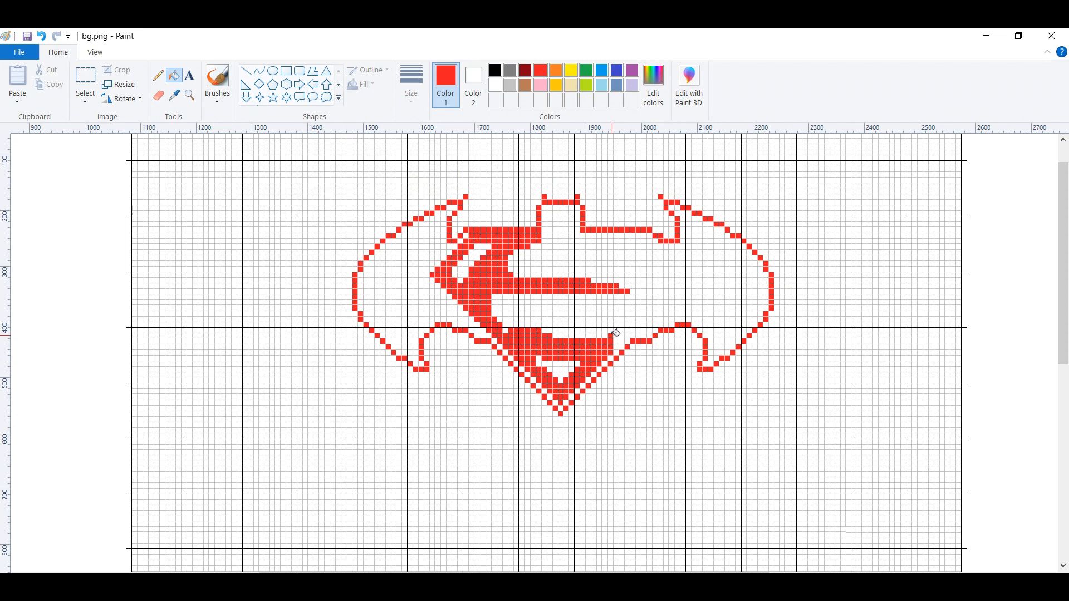
# Step: Fill a seven-cell vertical red column joining the lower band's right end to the right end of the middle bar
pyautogui.click(617, 331)
pyautogui.click(616, 326)
pyautogui.click(617, 321)
pyautogui.click(616, 315)
pyautogui.click(616, 309)
pyautogui.click(616, 303)
pyautogui.click(616, 299)
# Step: Thicken the vertical connection between the bar and the lower band with a second seven-cell red column
pyautogui.click(621, 331)
pyautogui.click(621, 327)
pyautogui.click(622, 321)
pyautogui.click(621, 315)
pyautogui.click(621, 309)
pyautogui.click(621, 303)
pyautogui.click(621, 298)
# Step: Add a third seven-cell red column to the connection, below the tip of the middle bar
pyautogui.click(627, 332)
pyautogui.click(627, 327)
pyautogui.click(627, 321)
pyautogui.click(627, 315)
pyautogui.click(628, 310)
pyautogui.click(628, 304)
pyautogui.click(628, 298)
pyautogui.click(626, 298)
# Step: Fill a seven-cell red column just beyond the bar's tip to start the curved right side of the connection
pyautogui.click(632, 332)
pyautogui.click(633, 326)
pyautogui.click(633, 320)
pyautogui.click(633, 315)
pyautogui.click(634, 309)
pyautogui.click(635, 304)
pyautogui.click(636, 299)
# Step: Round off the connection's right side with a six-cell red column and the start of a shorter outer one
pyautogui.click(638, 326)
pyautogui.click(638, 321)
pyautogui.click(638, 315)
pyautogui.click(639, 309)
pyautogui.click(639, 304)
pyautogui.click(640, 298)
pyautogui.click(644, 304)
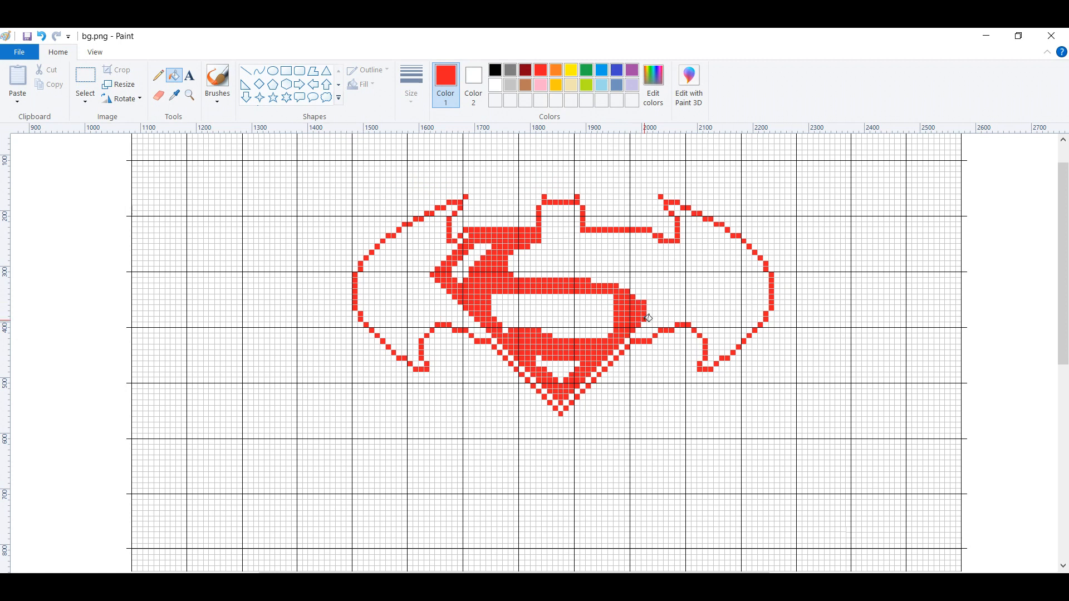
# Step: Extend the shield's lower-right diagonal edge upward from the curved connection with short, stepped red columns
pyautogui.click(653, 310)
pyautogui.click(652, 304)
pyautogui.click(652, 298)
pyautogui.click(656, 308)
pyautogui.click(656, 302)
pyautogui.click(655, 297)
pyautogui.click(656, 292)
# Step: Continue the shield's right diagonal edge toward its right corner with two three-cell red columns and one extra cell
pyautogui.click(660, 303)
pyautogui.click(661, 297)
pyautogui.click(661, 292)
pyautogui.click(666, 297)
pyautogui.click(666, 292)
pyautogui.click(666, 286)
pyautogui.click(668, 280)
# Step: Fill a seven-cell red column where the shield's right diagonal edge nears the right corner
pyautogui.click(672, 290)
pyautogui.click(672, 284)
pyautogui.click(672, 279)
pyautogui.click(673, 273)
pyautogui.click(672, 269)
pyautogui.click(672, 263)
pyautogui.click(672, 257)
# Step: Finish the shield's right corner with five-cell and three-cell red columns tapering to a single tip cell
pyautogui.click(677, 264)
pyautogui.click(677, 270)
pyautogui.click(678, 275)
pyautogui.click(678, 280)
pyautogui.click(677, 285)
pyautogui.click(682, 269)
pyautogui.click(682, 275)
pyautogui.click(682, 280)
pyautogui.click(690, 275)
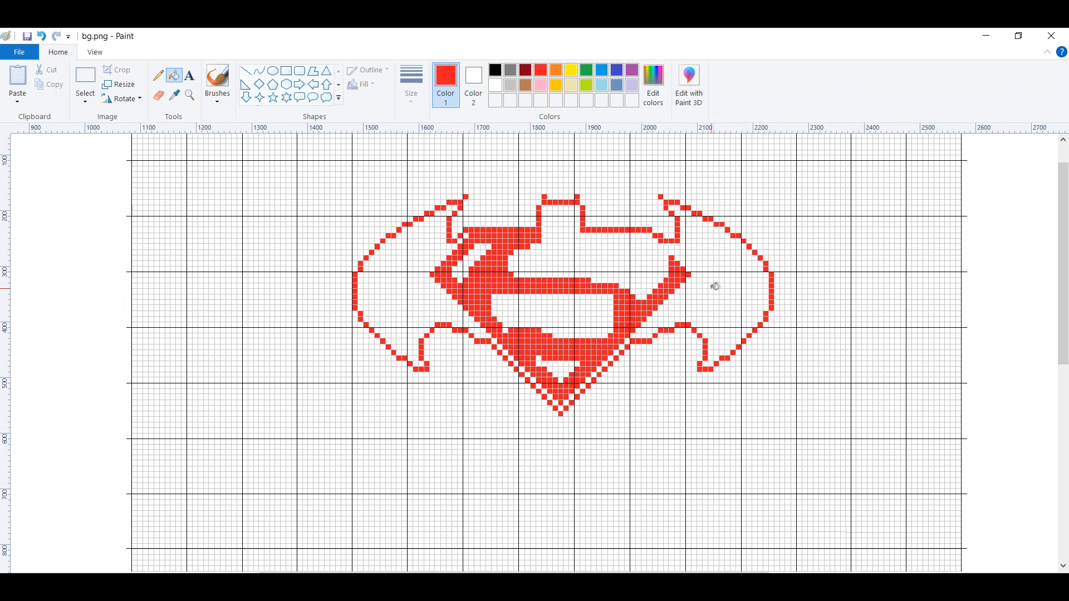
# Step: Build the shield's upper-right slanted edge in red from the right corner up toward the top bar
pyautogui.click(669, 253)
pyautogui.click(663, 259)
pyautogui.click(662, 252)
pyautogui.click(663, 247)
pyautogui.click(659, 245)
pyautogui.click(659, 255)
# Step: Join the slanted edge to the bar's right end and start the S tip's outer side with red cells below it
pyautogui.click(650, 247)
pyautogui.click(652, 241)
pyautogui.click(647, 239)
pyautogui.click(647, 254)
pyautogui.click(649, 262)
pyautogui.click(647, 271)
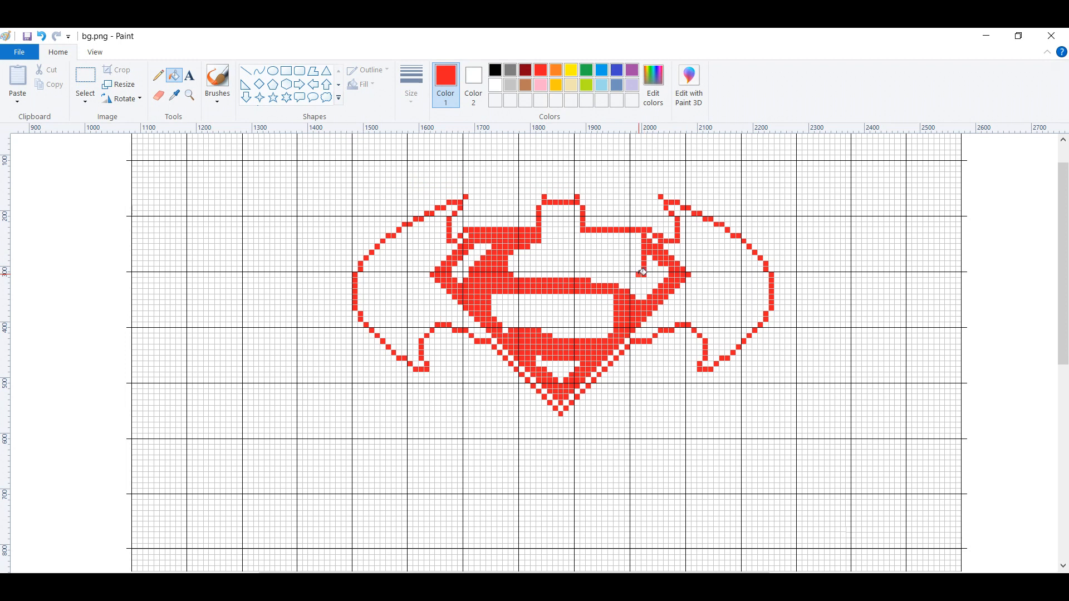
# Step: Fill the lower part of the S's upper-right tip with red cells beside its outer side
pyautogui.click(627, 269)
pyautogui.click(633, 269)
pyautogui.click(638, 268)
pyautogui.click(633, 264)
pyautogui.click(627, 260)
pyautogui.click(632, 258)
pyautogui.click(638, 257)
# Step: Fill the upper part of the S's upper-right tip in red up to the top bar, undoing one misplaced fill
pyautogui.click(634, 252)
pyautogui.click(627, 254)
pyautogui.click(627, 248)
pyautogui.click(633, 247)
pyautogui.click(637, 247)
pyautogui.click(638, 244)
pyautogui.hotkey('ctrl', 'z')
pyautogui.click(639, 242)
pyautogui.click(632, 241)
# Step: Fill an eight-cell red column from the bottom of the S's upper-right tip up to the top bar
pyautogui.click(622, 273)
pyautogui.click(622, 268)
pyautogui.click(622, 262)
pyautogui.click(622, 257)
pyautogui.click(622, 252)
pyautogui.click(622, 246)
pyautogui.click(622, 240)
pyautogui.click(623, 235)
# Step: Add a four-cell red column along the inner side of the S's upper-right tip
pyautogui.click(616, 251)
pyautogui.click(616, 256)
pyautogui.click(616, 262)
pyautogui.click(617, 269)
# Step: Fill another full-height red column in the S's upper-right tip, undoing the last two fills and redoing its upper cells
pyautogui.click(611, 274)
pyautogui.click(611, 268)
pyautogui.click(611, 263)
pyautogui.click(611, 257)
pyautogui.click(611, 252)
pyautogui.click(611, 246)
pyautogui.click(612, 241)
pyautogui.hotkey('ctrl', 'z')
pyautogui.hotkey('ctrl', 'z')
pyautogui.click(610, 241)
pyautogui.click(611, 236)
# Step: Add a five-cell red column just below the top bar on the inner edge of the S's upper-right tip
pyautogui.click(605, 235)
pyautogui.click(605, 241)
pyautogui.click(605, 247)
pyautogui.click(605, 253)
pyautogui.click(605, 258)
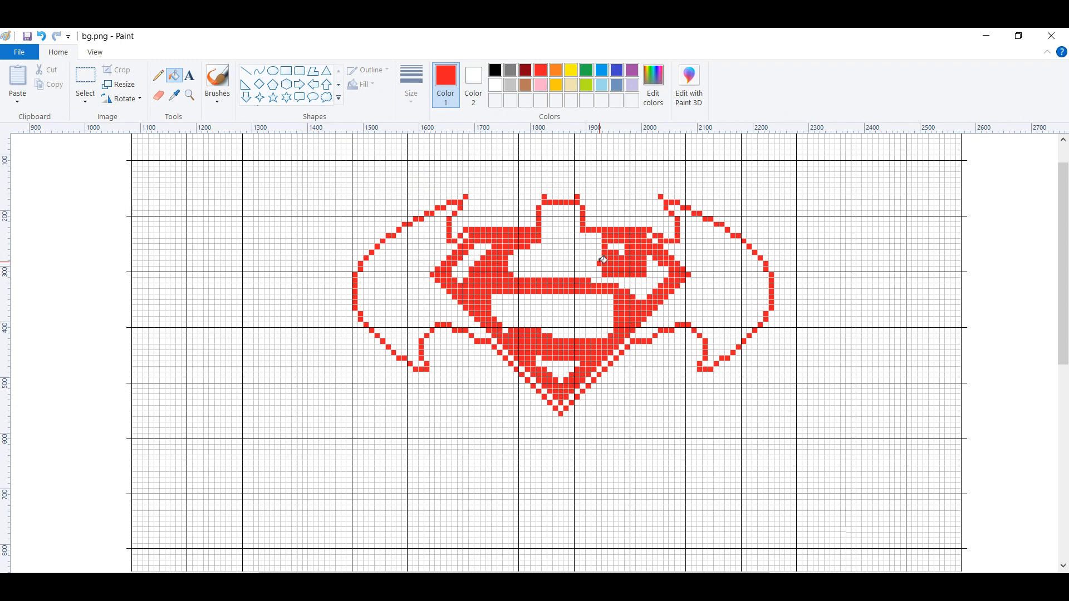
# Step: Taper the inner edge of the S's upper-right tip with a five-cell red column and a shorter one, undoing the last fill
pyautogui.click(600, 257)
pyautogui.click(600, 252)
pyautogui.click(600, 246)
pyautogui.click(600, 241)
pyautogui.click(600, 236)
pyautogui.click(594, 252)
pyautogui.click(594, 247)
pyautogui.click(595, 241)
pyautogui.click(596, 236)
pyautogui.hotkey('ctrl', 'z')
# Step: Fill a two-row red strip beneath the bat's head, linking the left and right parts of the S's top
pyautogui.click(544, 235)
pyautogui.click(544, 241)
pyautogui.click(549, 236)
pyautogui.click(549, 241)
pyautogui.click(555, 235)
pyautogui.click(555, 241)
pyautogui.click(561, 241)
pyautogui.click(566, 236)
pyautogui.click(566, 240)
pyautogui.click(572, 241)
pyautogui.click(571, 236)
pyautogui.click(577, 236)
pyautogui.click(578, 241)
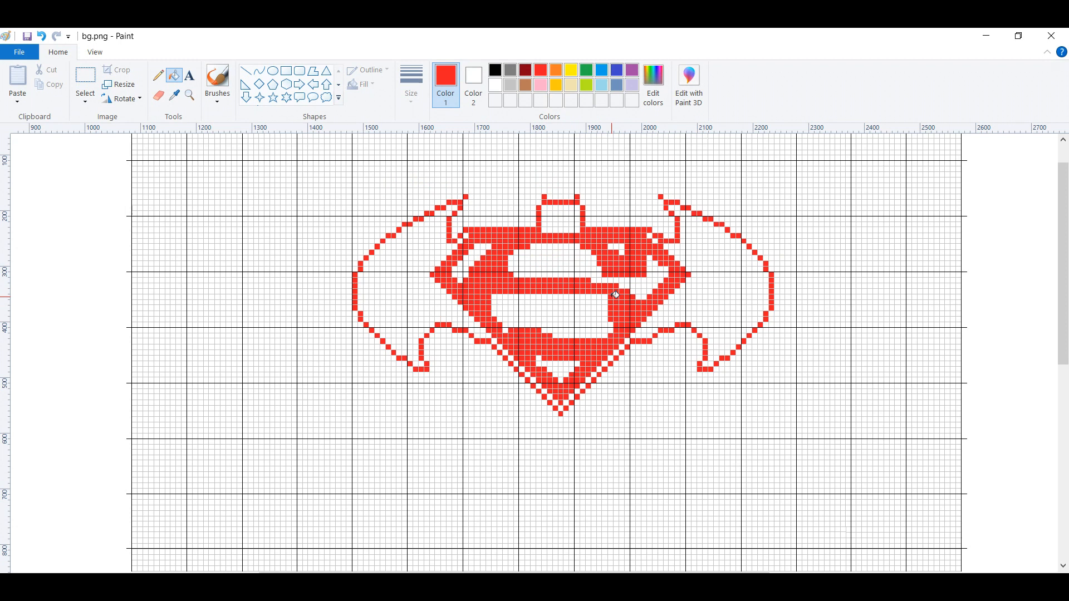
# Step: Begin thickening the S's middle bar downward in red from its right end beside the vertical connection
pyautogui.click(605, 317)
pyautogui.click(595, 313)
pyautogui.click(589, 312)
pyautogui.click(589, 308)
pyautogui.click(594, 307)
pyautogui.click(594, 302)
pyautogui.click(594, 296)
# Step: Continue thickening the middle bar leftward with red cells between its right end and the shield's center
pyautogui.click(589, 301)
pyautogui.click(588, 297)
pyautogui.click(584, 295)
pyautogui.click(579, 303)
pyautogui.click(583, 303)
pyautogui.click(583, 308)
pyautogui.click(583, 313)
pyautogui.click(578, 314)
pyautogui.click(577, 308)
# Step: Fill the cells below the middle bar around the shield's center in red, undoing one misplaced fill
pyautogui.click(564, 313)
pyautogui.click(559, 313)
pyautogui.click(556, 312)
pyautogui.click(556, 308)
pyautogui.click(561, 308)
pyautogui.click(571, 302)
pyautogui.click(570, 298)
pyautogui.click(563, 300)
pyautogui.hotkey('ctrl', 'z')
pyautogui.click(556, 303)
pyautogui.click(555, 297)
# Step: Extend the thickened middle bar in red just left of the shield's center
pyautogui.click(545, 313)
pyautogui.click(539, 313)
pyautogui.click(539, 308)
pyautogui.click(547, 308)
pyautogui.click(549, 302)
pyautogui.click(539, 297)
pyautogui.click(545, 303)
# Step: Carry the middle bar's red thickening further left toward the shield's left edge
pyautogui.click(534, 313)
pyautogui.click(528, 314)
pyautogui.click(522, 313)
pyautogui.click(521, 309)
pyautogui.click(530, 307)
pyautogui.click(534, 301)
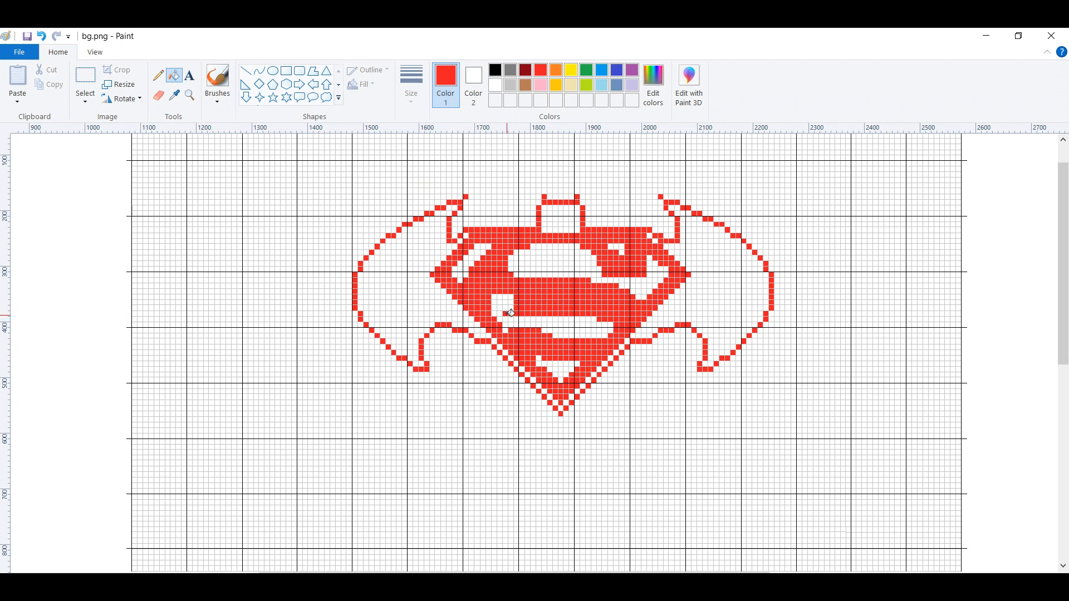
# Step: Fill the white patch at the middle bar's left end in red, and switch the fill color to black
pyautogui.click(494, 309)
pyautogui.click(494, 302)
pyautogui.click(494, 297)
pyautogui.click(499, 297)
pyautogui.click(499, 302)
pyautogui.click(505, 297)
pyautogui.click(510, 297)
pyautogui.click(511, 306)
pyautogui.click(495, 70)
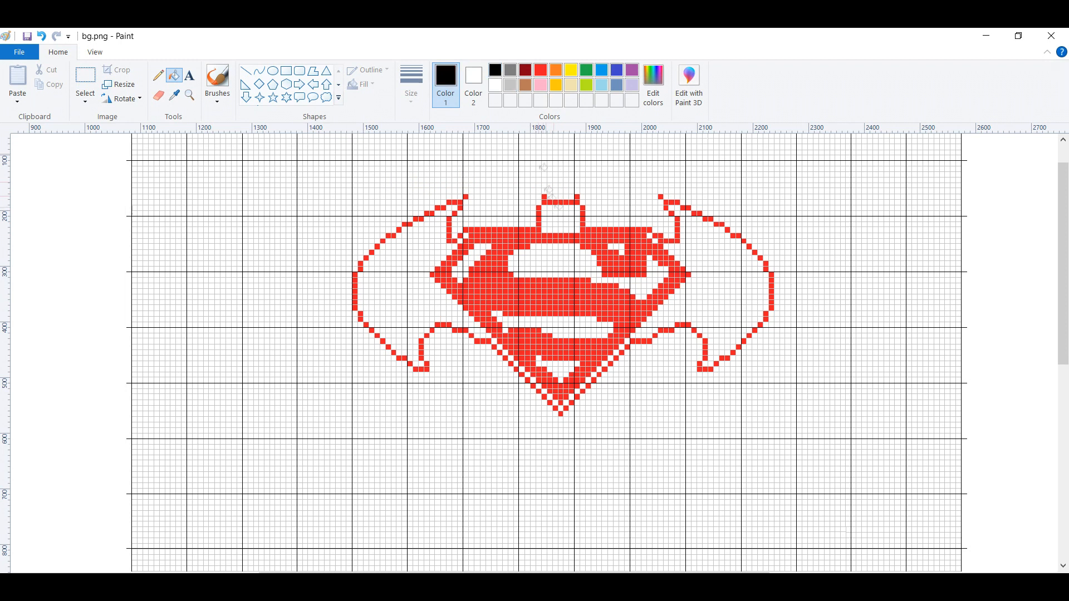
# Step: Fill the two leftmost columns of white cells inside the bat's head with black
pyautogui.click(544, 208)
pyautogui.click(544, 214)
pyautogui.click(544, 219)
pyautogui.click(544, 225)
pyautogui.click(544, 230)
pyautogui.click(550, 230)
pyautogui.click(550, 225)
pyautogui.click(549, 219)
# Step: Fill the rest of the top two rows inside the bat's head with black
pyautogui.click(555, 208)
pyautogui.click(555, 213)
pyautogui.click(561, 213)
pyautogui.click(561, 208)
pyautogui.click(566, 208)
pyautogui.click(566, 213)
pyautogui.click(572, 213)
pyautogui.click(572, 208)
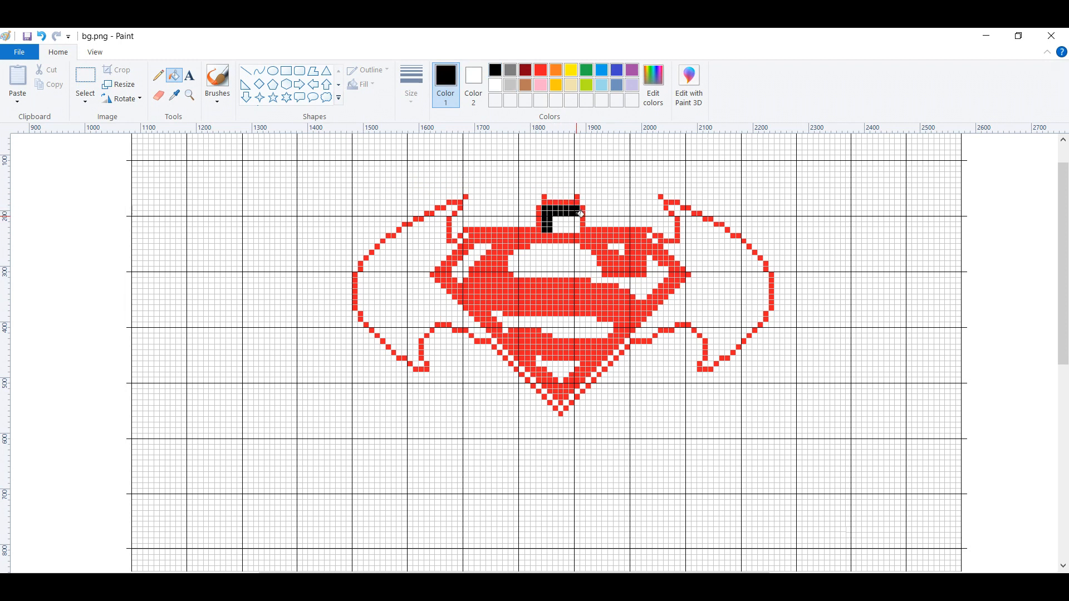
# Step: Fill the remaining white cells inside the bat's head with black, undoing one misplaced fill
pyautogui.click(572, 230)
pyautogui.click(572, 224)
pyautogui.click(571, 219)
pyautogui.click(566, 219)
pyautogui.click(566, 224)
pyautogui.click(563, 229)
pyautogui.hotkey('ctrl', 'z')
pyautogui.click(560, 229)
pyautogui.click(555, 219)
pyautogui.click(555, 225)
pyautogui.click(555, 230)
# Step: Fill the small white gaps near the shield's upper-right corner with black
pyautogui.click(611, 247)
pyautogui.click(616, 247)
pyautogui.click(622, 246)
pyautogui.click(622, 251)
pyautogui.click(650, 235)
# Step: Fill the top row of the large white opening in the S with black, undoing one misplaced fill
pyautogui.click(532, 247)
pyautogui.click(538, 247)
pyautogui.click(544, 247)
pyautogui.click(554, 247)
pyautogui.click(561, 247)
pyautogui.click(566, 247)
pyautogui.click(568, 244)
pyautogui.hotkey('ctrl', 'z')
# Step: Blacken the white cells along the upper right end of the large opening in the S
pyautogui.click(577, 247)
pyautogui.click(583, 252)
pyautogui.click(589, 253)
pyautogui.click(593, 258)
pyautogui.click(594, 264)
pyautogui.click(589, 263)
pyautogui.click(582, 264)
pyautogui.click(582, 258)
pyautogui.click(577, 258)
pyautogui.click(578, 263)
# Step: Extend the black fill leftward across the middle of the large opening in the S
pyautogui.click(572, 264)
pyautogui.click(572, 258)
pyautogui.click(572, 252)
pyautogui.click(566, 252)
pyautogui.click(566, 258)
pyautogui.click(563, 263)
pyautogui.click(554, 260)
pyautogui.click(549, 253)
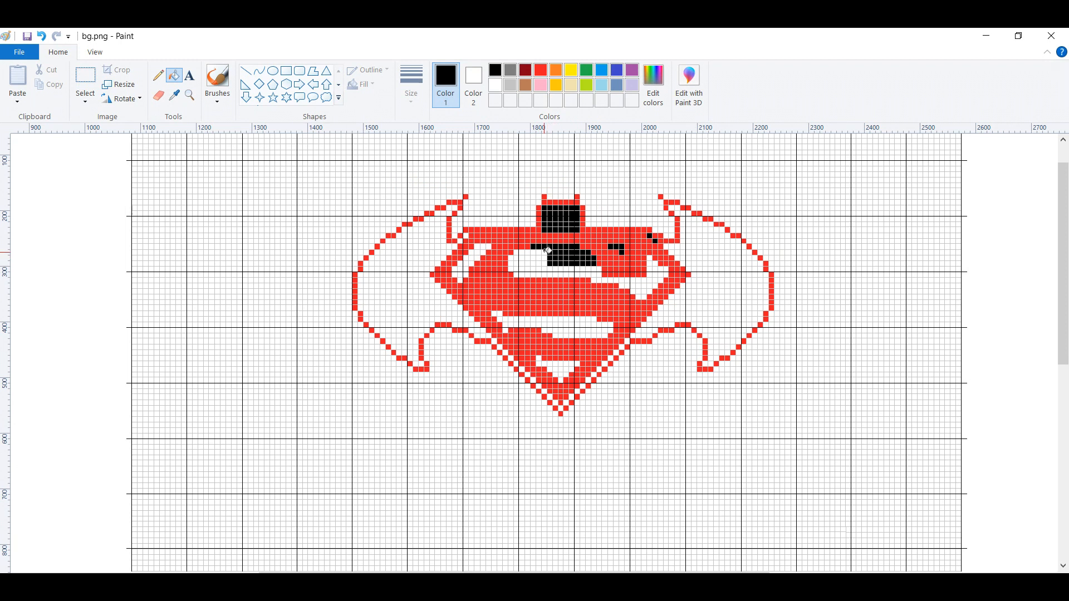
# Step: Carry the black fill further left through the left half of the large opening in the S
pyautogui.click(539, 259)
pyautogui.click(539, 253)
pyautogui.click(533, 253)
pyautogui.click(532, 263)
pyautogui.click(527, 263)
pyautogui.click(528, 259)
pyautogui.click(528, 254)
# Step: Fill the rounded left end of the large opening in the S with black
pyautogui.click(516, 254)
pyautogui.click(511, 258)
pyautogui.click(511, 264)
pyautogui.click(511, 268)
pyautogui.click(517, 262)
pyautogui.click(521, 259)
pyautogui.click(522, 264)
pyautogui.click(516, 269)
pyautogui.click(517, 275)
# Step: Fill the bottom two rows of the large opening with black from its left end past the center
pyautogui.click(522, 269)
pyautogui.click(527, 274)
pyautogui.click(533, 269)
pyautogui.click(539, 275)
pyautogui.click(544, 269)
pyautogui.click(549, 274)
pyautogui.click(555, 270)
pyautogui.click(556, 275)
pyautogui.click(556, 270)
pyautogui.click(561, 269)
pyautogui.click(561, 274)
pyautogui.click(567, 269)
pyautogui.click(567, 274)
# Step: Blacken the lower right end of the large opening in the S, undoing one misplaced fill
pyautogui.click(573, 275)
pyautogui.click(578, 270)
pyautogui.click(584, 274)
pyautogui.click(594, 275)
pyautogui.click(589, 274)
pyautogui.click(588, 269)
pyautogui.click(593, 269)
pyautogui.click(591, 274)
pyautogui.hotkey('ctrl', 'z')
# Step: Fill the narrow white strip running right from the large opening with black, undoing one misplaced fill
pyautogui.click(594, 280)
pyautogui.click(599, 280)
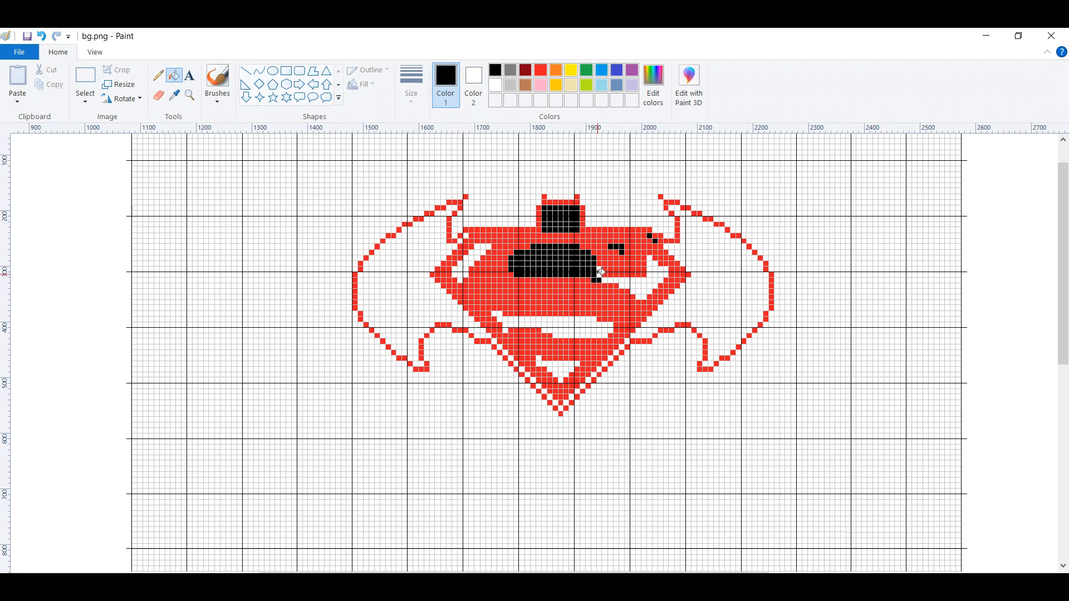
pyautogui.click(600, 275)
pyautogui.click(604, 280)
pyautogui.click(607, 280)
pyautogui.hotkey('ctrl', 'z')
pyautogui.click(610, 280)
pyautogui.click(616, 280)
# Step: Blacken the left part of the white patch along the shield's lower right edge
pyautogui.click(632, 280)
pyautogui.click(638, 280)
pyautogui.click(633, 285)
pyautogui.click(626, 285)
pyautogui.click(622, 285)
pyautogui.click(632, 291)
pyautogui.click(638, 291)
pyautogui.click(637, 296)
# Step: Fill the right part of the white patch along the shield's lower right edge with black
pyautogui.click(643, 296)
pyautogui.click(644, 291)
pyautogui.click(643, 286)
pyautogui.click(644, 280)
pyautogui.click(649, 280)
pyautogui.click(649, 286)
pyautogui.click(649, 291)
pyautogui.click(655, 285)
# Step: Fill the white cells near the shield's right corner and the narrow column above them with black
pyautogui.click(665, 269)
pyautogui.click(660, 269)
pyautogui.click(655, 274)
pyautogui.click(654, 269)
pyautogui.click(649, 274)
pyautogui.click(649, 269)
pyautogui.click(649, 263)
pyautogui.click(649, 258)
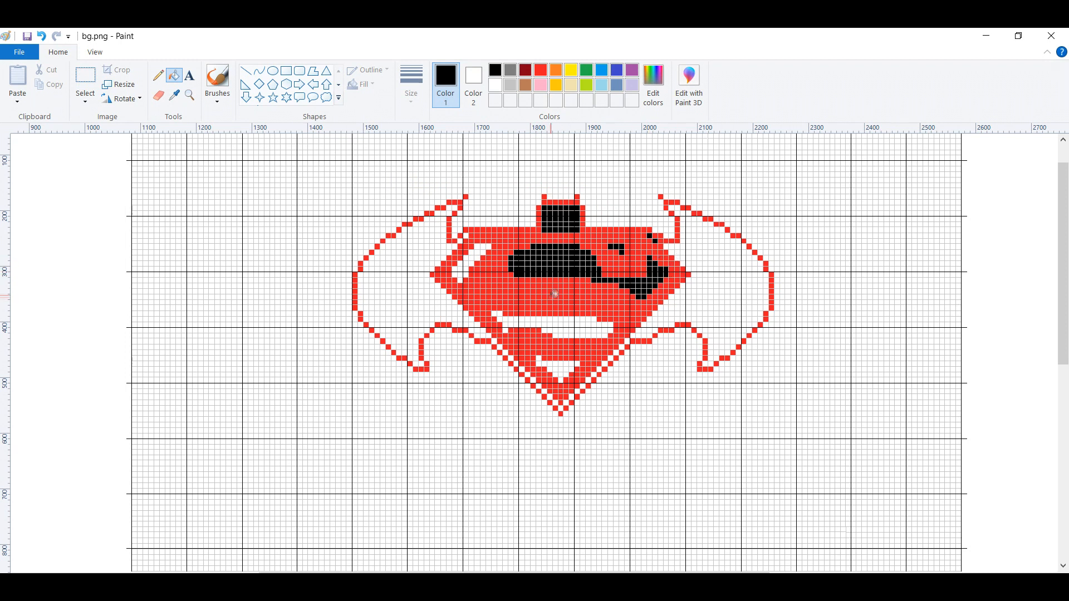
# Step: Fill the left part of the long white band below the middle of the S with black, cell by cell
pyautogui.click(499, 314)
pyautogui.click(505, 319)
pyautogui.click(504, 325)
pyautogui.click(510, 319)
pyautogui.click(516, 319)
pyautogui.click(521, 319)
pyautogui.click(526, 319)
pyautogui.click(527, 324)
pyautogui.click(533, 325)
pyautogui.click(533, 319)
pyautogui.click(538, 324)
pyautogui.click(538, 319)
pyautogui.click(543, 319)
pyautogui.click(544, 324)
# Step: Blacken the middle part of the long white band in the lower half of the S
pyautogui.click(544, 331)
pyautogui.click(555, 319)
pyautogui.click(555, 330)
pyautogui.click(561, 335)
pyautogui.click(560, 325)
pyautogui.click(566, 319)
pyautogui.click(566, 330)
pyautogui.click(566, 336)
pyautogui.click(572, 331)
pyautogui.click(577, 325)
pyautogui.click(578, 330)
pyautogui.click(577, 336)
pyautogui.click(583, 330)
pyautogui.click(582, 335)
pyautogui.click(582, 325)
# Step: Fill the right end of the lower white band with black, undoing one misplaced fill
pyautogui.click(588, 330)
pyautogui.click(593, 330)
pyautogui.click(593, 333)
pyautogui.hotkey('ctrl', 'z')
pyautogui.click(588, 335)
pyautogui.click(594, 335)
pyautogui.click(599, 335)
pyautogui.click(599, 327)
pyautogui.click(604, 324)
pyautogui.click(604, 330)
pyautogui.click(605, 335)
pyautogui.click(610, 330)
pyautogui.click(610, 324)
# Step: Fill the small white triangle near the shield's bottom tip with black
pyautogui.click(539, 359)
pyautogui.click(538, 364)
pyautogui.click(545, 364)
pyautogui.click(550, 364)
pyautogui.click(550, 369)
pyautogui.click(556, 369)
pyautogui.click(556, 375)
pyautogui.click(560, 381)
pyautogui.click(561, 375)
pyautogui.click(561, 370)
pyautogui.click(561, 365)
pyautogui.click(566, 365)
pyautogui.click(566, 370)
pyautogui.click(572, 369)
pyautogui.click(572, 364)
pyautogui.click(577, 364)
# Step: Blacken the lower part of the diagonal white patch near the shield's left corner
pyautogui.click(455, 270)
pyautogui.click(454, 275)
pyautogui.click(460, 275)
pyautogui.click(460, 280)
pyautogui.click(466, 275)
pyautogui.click(466, 269)
pyautogui.click(461, 269)
pyautogui.click(460, 264)
pyautogui.click(466, 264)
pyautogui.click(472, 263)
# Step: Fill the upper part of the diagonal white patch along the shield's upper left edge with black, undoing one misplaced fill
pyautogui.click(466, 258)
pyautogui.click(472, 253)
pyautogui.click(477, 263)
pyautogui.hotkey('ctrl', 'z')
pyautogui.click(477, 254)
pyautogui.click(482, 252)
pyautogui.click(477, 247)
pyautogui.click(483, 247)
pyautogui.click(488, 247)
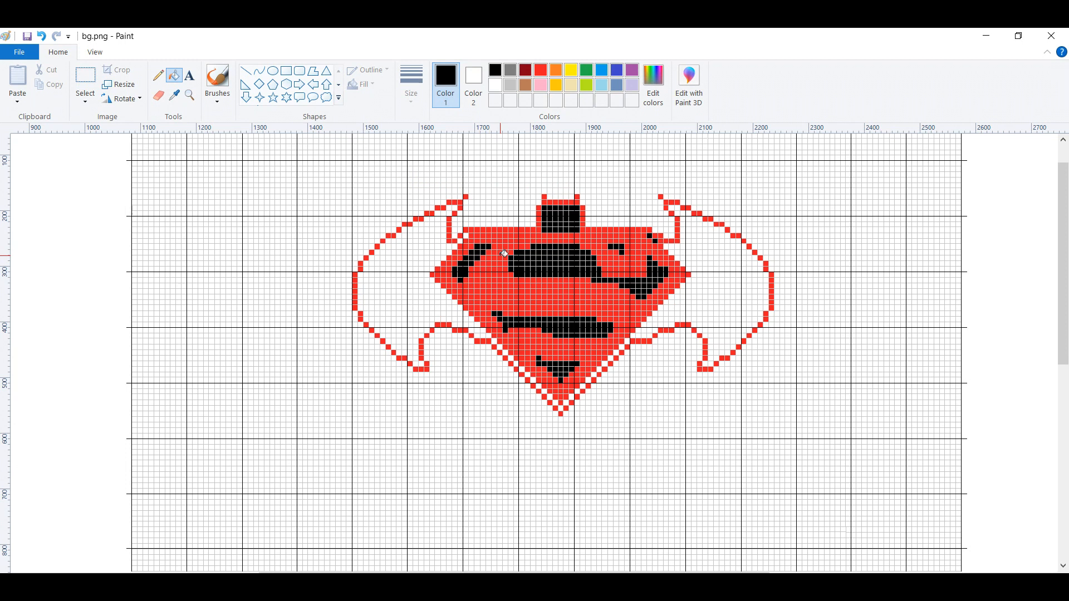
# Step: Blacken cells along the left wing's upper outer edge, starting at the horn tip, undoing one misplaced fill
pyautogui.click(452, 206)
pyautogui.hotkey('ctrl', 'z')
pyautogui.click(451, 208)
pyautogui.click(445, 210)
pyautogui.click(438, 214)
pyautogui.click(430, 218)
pyautogui.click(423, 221)
pyautogui.click(417, 223)
# Step: Fill the cells at the base of the left horn and beside the shield's upper left edge with black, undoing two misplaced fills
pyautogui.click(432, 223)
pyautogui.click(437, 224)
pyautogui.click(440, 224)
pyautogui.hotkey('ctrl', 'z')
pyautogui.click(443, 224)
pyautogui.click(443, 230)
pyautogui.click(443, 236)
pyautogui.click(443, 241)
pyautogui.hotkey('ctrl', 'z')
pyautogui.click(455, 246)
pyautogui.click(460, 242)
pyautogui.click(464, 236)
# Step: Fill the white cells in the left wing's upper section below the horn with black, undoing two misplaced fills
pyautogui.click(410, 230)
pyautogui.click(405, 230)
pyautogui.click(415, 230)
pyautogui.click(427, 241)
pyautogui.click(432, 247)
pyautogui.hotkey('ctrl', 'z')
pyautogui.click(437, 253)
pyautogui.click(438, 247)
pyautogui.click(438, 241)
pyautogui.click(432, 241)
pyautogui.click(431, 235)
pyautogui.click(427, 230)
pyautogui.click(421, 231)
pyautogui.click(427, 236)
pyautogui.hotkey('ctrl', 'z')
# Step: Extend the black cells outward from below the left horn toward the left wing's upper outer edge, undoing one misplaced fill
pyautogui.click(399, 236)
pyautogui.click(405, 236)
pyautogui.click(409, 236)
pyautogui.click(414, 238)
pyautogui.hotkey('ctrl', 'z')
pyautogui.click(421, 236)
pyautogui.click(426, 241)
pyautogui.click(432, 247)
# Step: Blacken the block of cells in the left wing just outside the shield's left corner
pyautogui.click(421, 258)
pyautogui.click(427, 257)
pyautogui.click(432, 258)
pyautogui.click(438, 258)
pyautogui.click(438, 264)
pyautogui.click(433, 263)
pyautogui.click(433, 269)
pyautogui.click(427, 269)
pyautogui.click(422, 263)
pyautogui.click(422, 269)
pyautogui.click(415, 268)
pyautogui.click(411, 269)
# Step: Fill the white columns in the middle of the left wing's upper half with black
pyautogui.click(411, 246)
pyautogui.click(410, 242)
pyautogui.click(415, 246)
pyautogui.click(417, 262)
pyautogui.click(410, 257)
pyautogui.click(405, 241)
pyautogui.click(404, 247)
pyautogui.click(405, 252)
pyautogui.click(405, 257)
pyautogui.click(405, 264)
pyautogui.click(404, 269)
# Step: Blacken a row of cells across the left wing to its outer edge, level with the shield's left corner, undoing one misplaced fill
pyautogui.click(399, 269)
pyautogui.click(393, 268)
pyautogui.click(388, 269)
pyautogui.click(383, 268)
pyautogui.click(377, 269)
pyautogui.click(371, 269)
pyautogui.click(366, 268)
pyautogui.click(366, 264)
pyautogui.hotkey('ctrl', 'z')
# Step: Fill the remaining white cells between that row and the left wing's upper outer edge with black
pyautogui.click(379, 254)
pyautogui.click(378, 259)
pyautogui.click(379, 263)
pyautogui.click(383, 263)
pyautogui.click(383, 258)
pyautogui.click(384, 254)
pyautogui.click(384, 247)
pyautogui.click(388, 252)
pyautogui.click(388, 258)
pyautogui.click(388, 263)
pyautogui.click(393, 263)
pyautogui.click(393, 257)
pyautogui.click(399, 263)
pyautogui.click(399, 258)
pyautogui.click(399, 252)
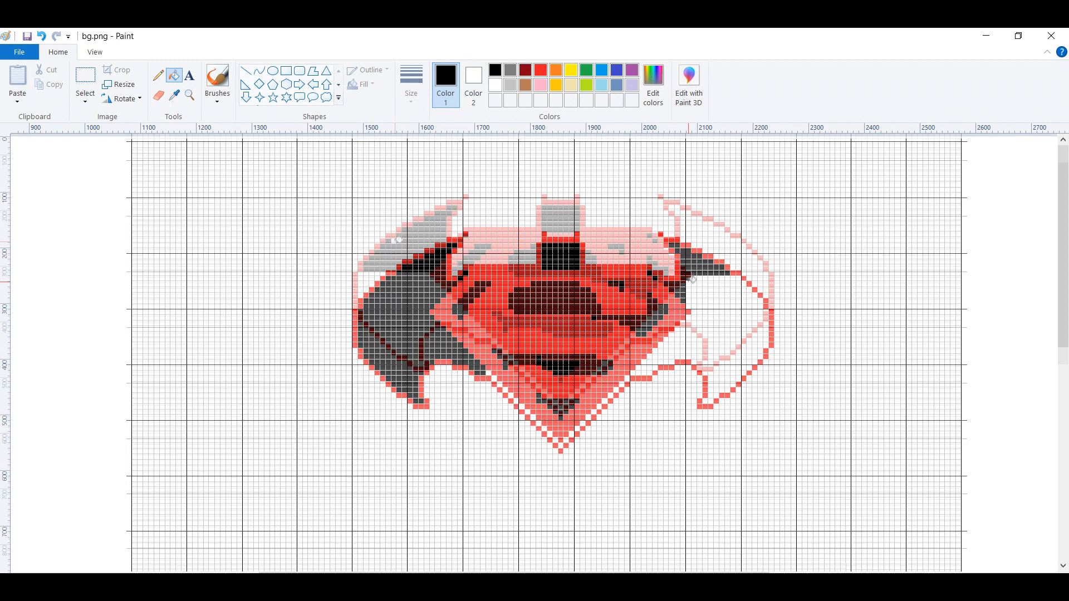
# Step: Blacken the right wing cells just above the shield's right corner, undoing one misplaced fill
pyautogui.click(688, 305)
pyautogui.click(694, 306)
pyautogui.click(694, 301)
pyautogui.click(694, 295)
pyautogui.click(694, 290)
pyautogui.click(700, 283)
pyautogui.click(707, 286)
pyautogui.hotkey('ctrl', 'z')
# Step: Fill scattered white cells in the right wing's upper section, a short way outside the shield's right corner, with black
pyautogui.click(716, 301)
pyautogui.click(722, 296)
pyautogui.click(716, 290)
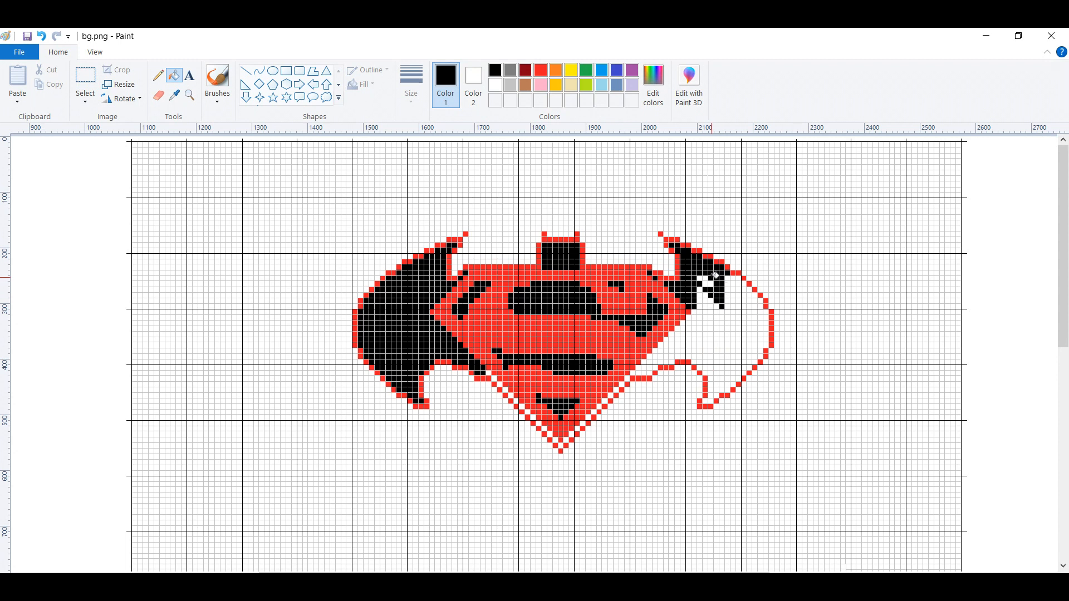
pyautogui.click(704, 280)
# Step: Blacken the cells along the right wing's upper outer edge, undoing one misplaced fill
pyautogui.click(748, 284)
pyautogui.hotkey('ctrl', 'z')
pyautogui.click(748, 289)
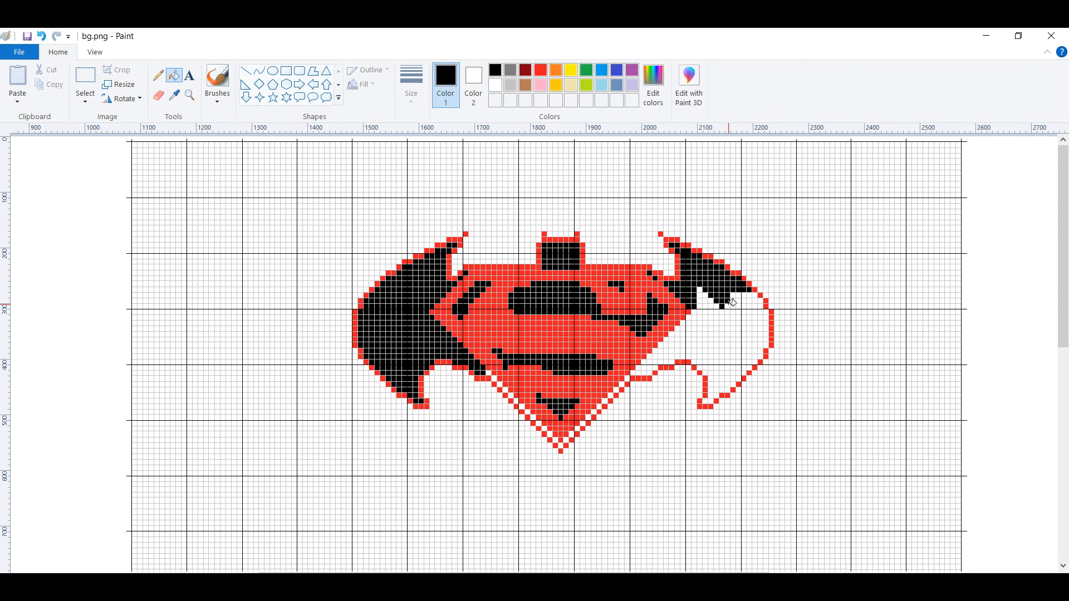
pyautogui.click(744, 301)
pyautogui.click(744, 306)
pyautogui.click(749, 296)
pyautogui.click(749, 301)
pyautogui.click(749, 306)
pyautogui.click(758, 296)
# Step: Fill the white gap in the right wing beside the shield's right corner with black
pyautogui.click(706, 297)
pyautogui.click(700, 306)
pyautogui.click(705, 306)
pyautogui.click(711, 306)
pyautogui.click(711, 301)
pyautogui.click(715, 306)
# Step: Blacken two columns of cells down the inside of the right wing's outermost edge, undoing two misplaced fills
pyautogui.click(766, 315)
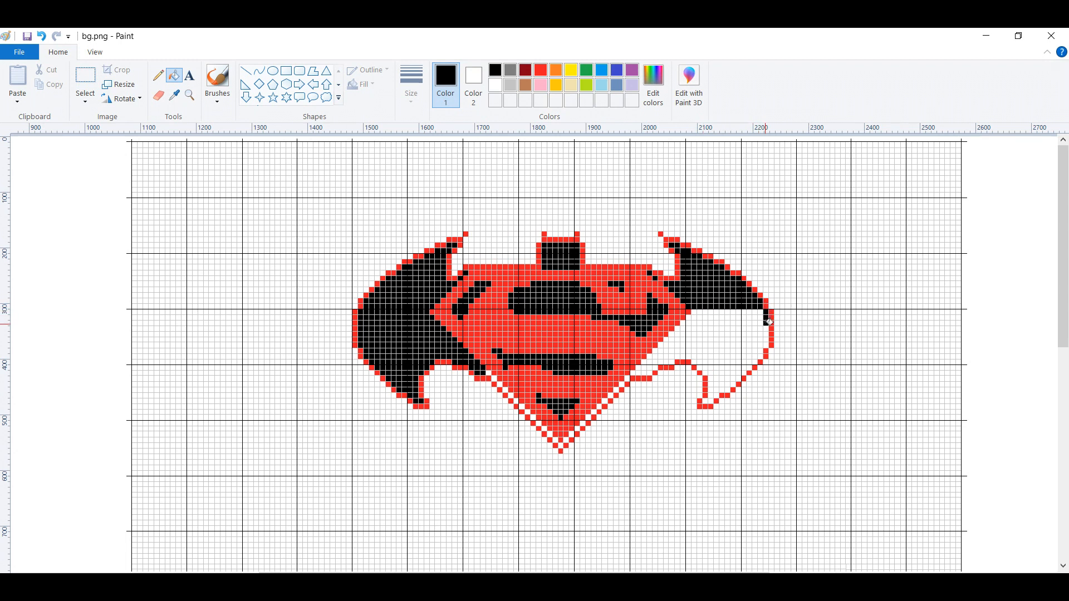
pyautogui.click(766, 339)
pyautogui.click(766, 345)
pyautogui.click(761, 342)
pyautogui.hotkey('ctrl', 'z')
pyautogui.click(763, 342)
pyautogui.hotkey('ctrl', 'z')
pyautogui.click(760, 345)
pyautogui.click(761, 340)
pyautogui.click(761, 335)
pyautogui.click(760, 326)
pyautogui.click(760, 320)
pyautogui.click(759, 315)
pyautogui.click(759, 310)
# Step: Fill the right wing cells just below the shield's right corner with black
pyautogui.click(690, 318)
pyautogui.click(693, 324)
pyautogui.click(682, 324)
pyautogui.click(682, 328)
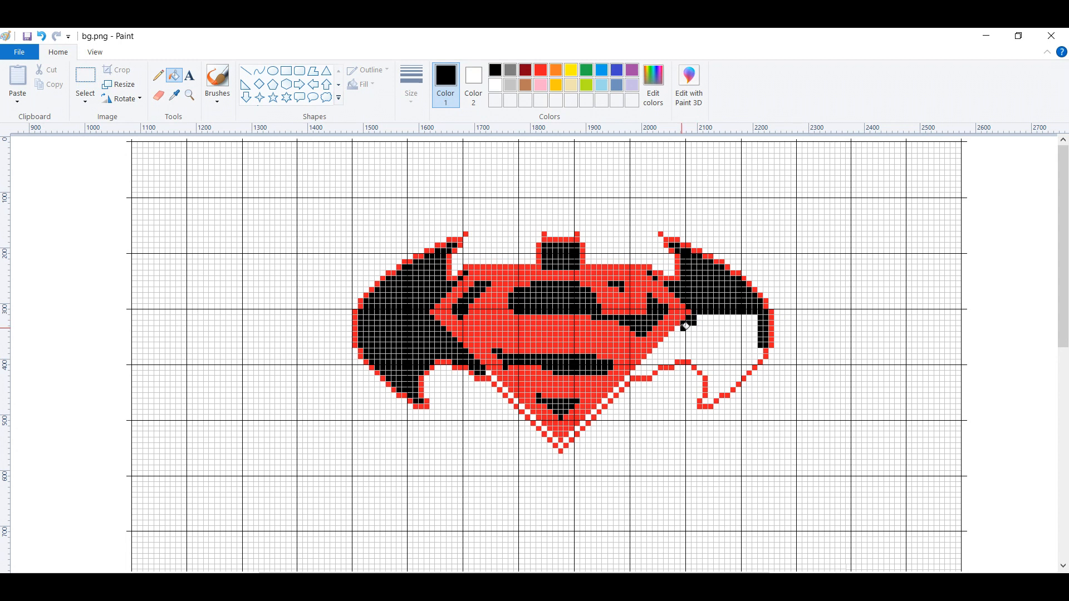
pyautogui.click(689, 328)
pyautogui.click(695, 329)
pyautogui.click(699, 323)
pyautogui.click(699, 318)
pyautogui.click(699, 328)
# Step: Extend the black rows below the shield's right corner outward to the next major grid line, undoing one misplaced fill
pyautogui.click(704, 328)
pyautogui.click(706, 323)
pyautogui.click(711, 328)
pyautogui.click(713, 328)
pyautogui.hotkey('ctrl', 'z')
pyautogui.click(715, 328)
pyautogui.click(716, 323)
pyautogui.click(717, 319)
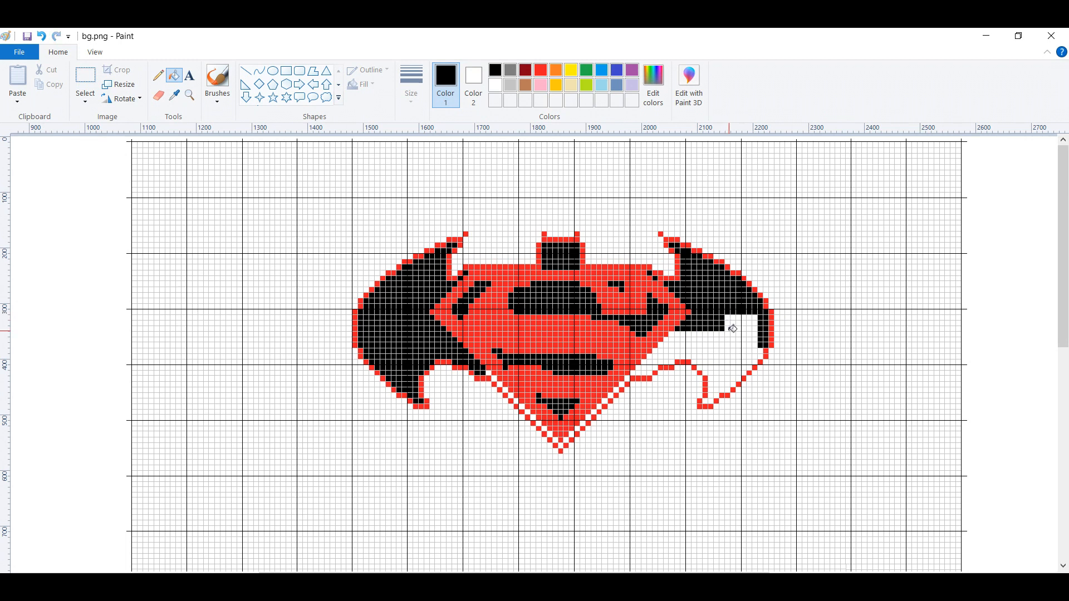
# Step: Fill the white gap between those rows and the right wing's outer columns with black, then blacken cells farther down the outer edge
pyautogui.click(731, 327)
pyautogui.hotkey('ctrl', 'z')
pyautogui.click(731, 321)
pyautogui.click(735, 318)
pyautogui.click(737, 327)
pyautogui.click(743, 327)
pyautogui.click(746, 317)
pyautogui.click(754, 318)
pyautogui.click(758, 356)
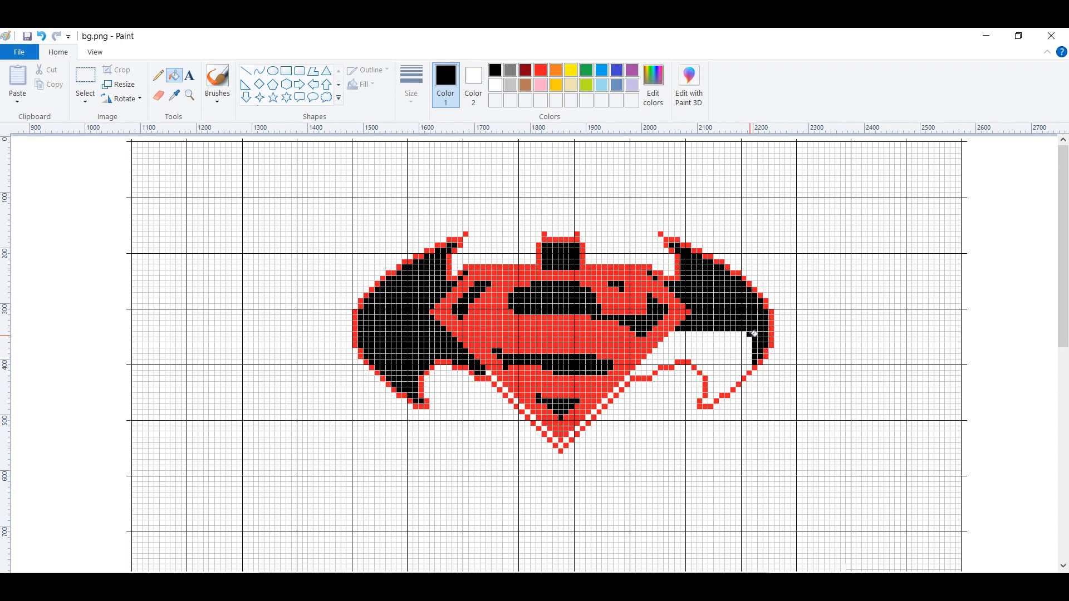
# Step: Blacken the right wing cells inside the lower part of its outer edge, working down toward the wing tip
pyautogui.click(748, 360)
pyautogui.click(744, 373)
pyautogui.click(739, 378)
pyautogui.click(733, 384)
pyautogui.click(733, 379)
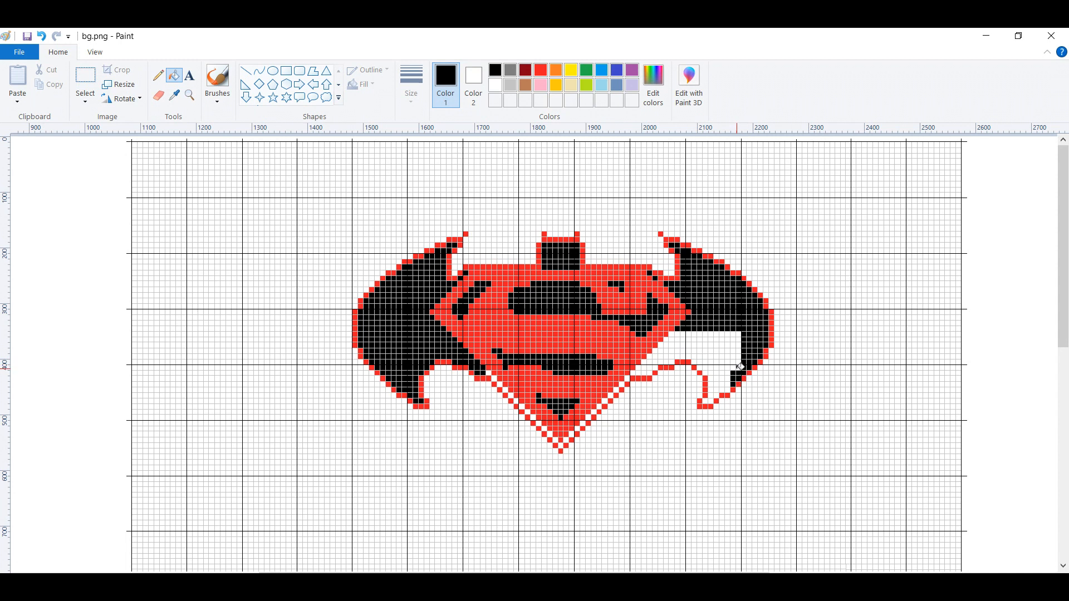
# Step: Fill the next columns inward from the right wing's black outer part with black, undoing one misplaced fill
pyautogui.click(736, 357)
pyautogui.click(734, 350)
pyautogui.click(733, 345)
pyautogui.click(735, 341)
pyautogui.click(736, 338)
pyautogui.hotkey('ctrl', 'z')
pyautogui.click(740, 336)
pyautogui.click(730, 351)
pyautogui.click(730, 358)
pyautogui.click(730, 363)
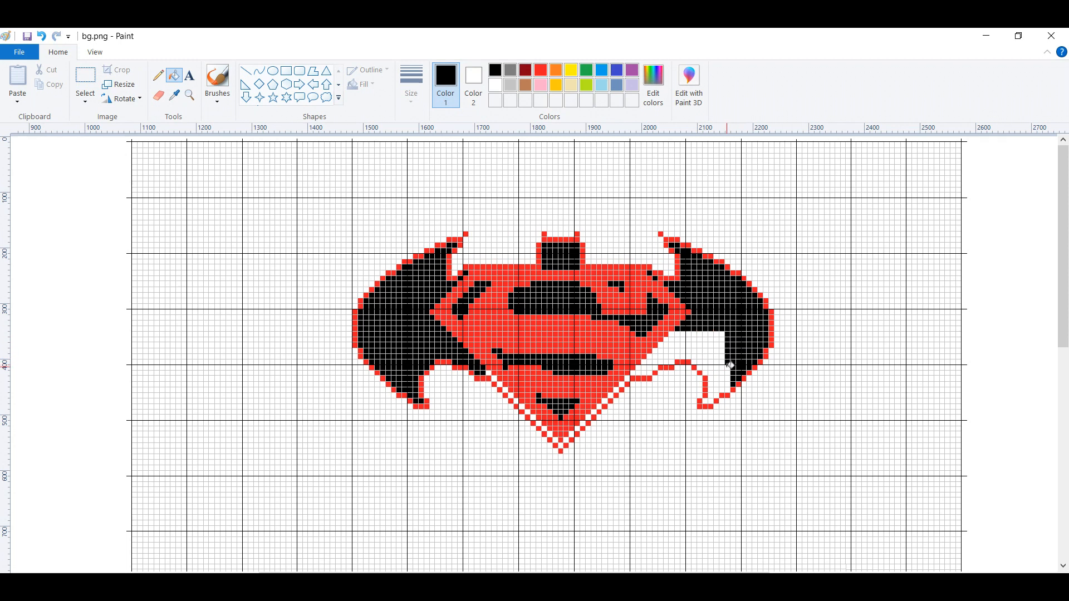
# Step: Fill the right wing's pointed lower tip with black, undoing one misplaced fill
pyautogui.click(719, 391)
pyautogui.click(705, 400)
pyautogui.click(713, 393)
pyautogui.hotkey('ctrl', 'z')
pyautogui.click(711, 394)
pyautogui.click(711, 389)
pyautogui.click(711, 384)
pyautogui.click(719, 383)
# Step: Blacken the right wing cells above the tip and along the top of the lower scallop, undoing the fill that hit the grid lines
pyautogui.click(710, 374)
pyautogui.click(707, 372)
pyautogui.click(704, 367)
pyautogui.click(710, 367)
pyautogui.click(715, 369)
pyautogui.click(716, 371)
pyautogui.click(719, 372)
pyautogui.click(725, 365)
pyautogui.click(729, 358)
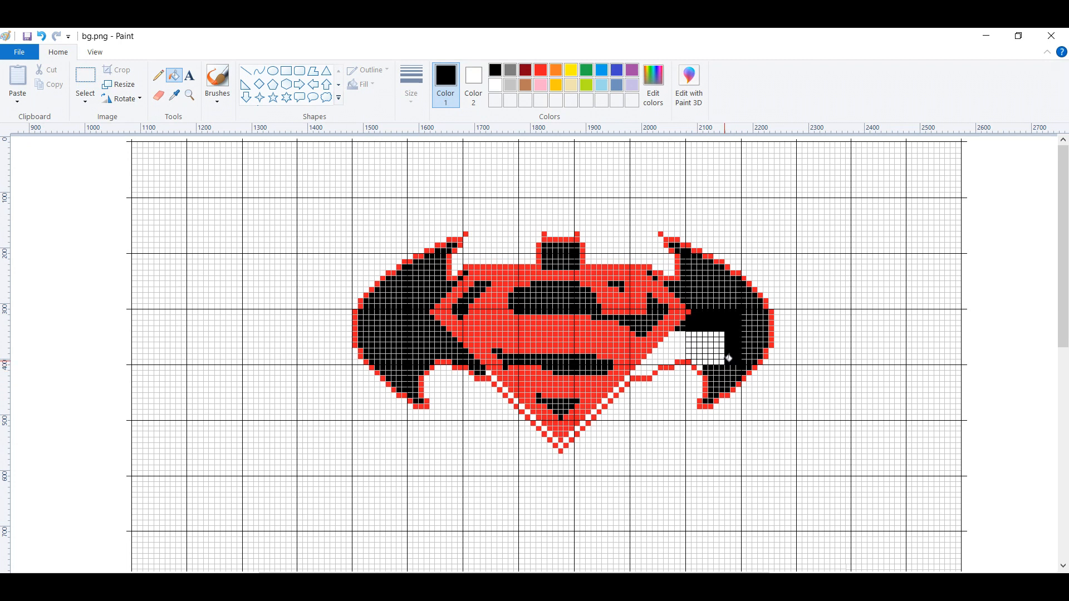
pyautogui.hotkey('ctrl', 'z')
pyautogui.click(699, 362)
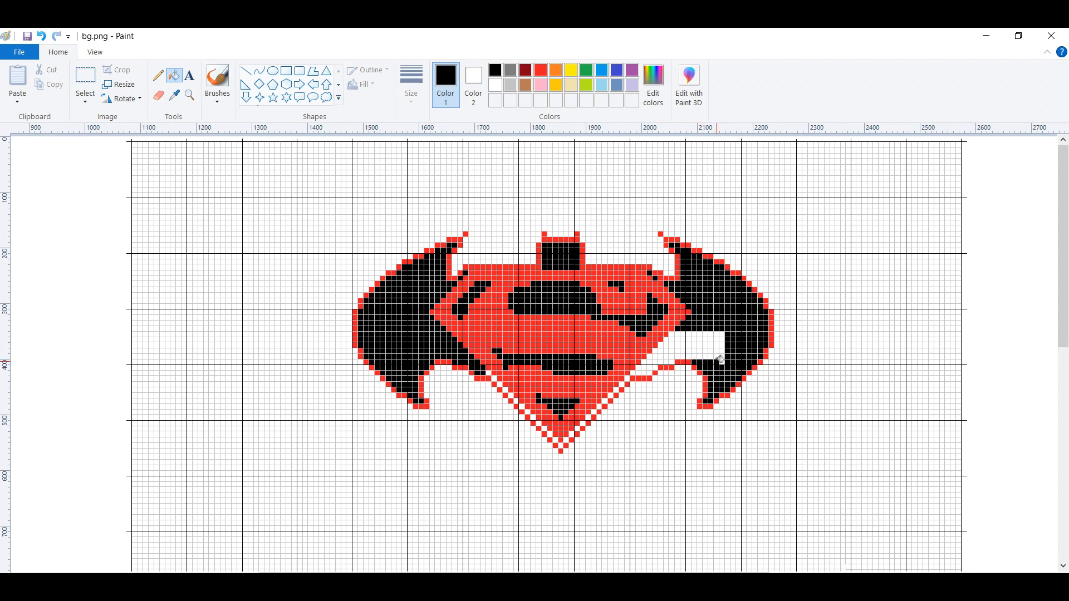
# Step: Fill the outer columns of the right wing's remaining white gap with black
pyautogui.click(717, 353)
pyautogui.click(719, 342)
pyautogui.click(710, 339)
pyautogui.click(710, 345)
pyautogui.click(711, 351)
pyautogui.click(709, 355)
# Step: Continue the black fill inward across the right wing's gap to the next major grid line
pyautogui.click(705, 356)
pyautogui.click(699, 356)
pyautogui.click(694, 357)
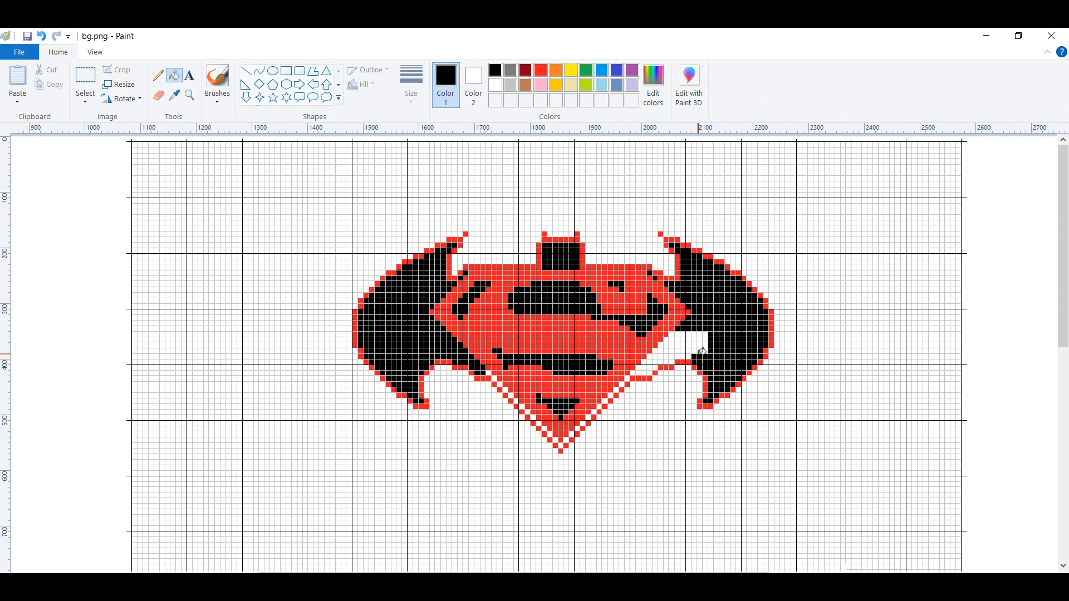
pyautogui.click(700, 350)
pyautogui.click(706, 348)
pyautogui.click(703, 339)
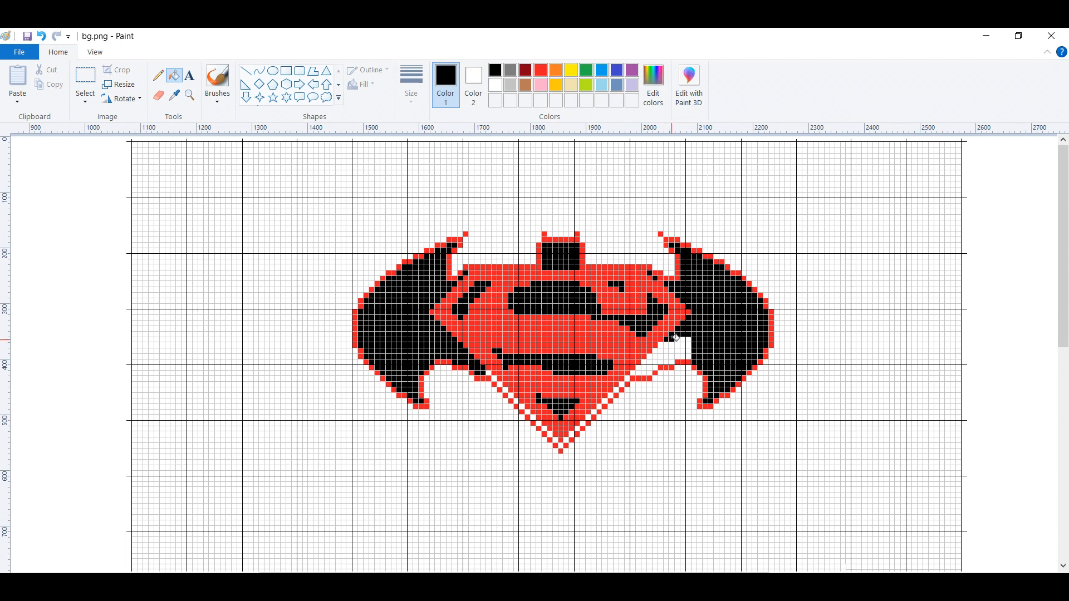
# Step: Blacken the cells between the shield's right edge and the filled wing around the major grid line, undoing one misplaced fill
pyautogui.click(679, 340)
pyautogui.click(683, 340)
pyautogui.click(688, 343)
pyautogui.hotkey('ctrl', 'z')
pyautogui.click(688, 340)
pyautogui.click(688, 346)
# Step: Fill the narrowing wedge between the shield's lower right edge and the right wing's lower outline with black
pyautogui.click(660, 362)
pyautogui.click(660, 356)
pyautogui.click(660, 350)
pyautogui.click(661, 345)
pyautogui.click(666, 345)
pyautogui.click(665, 351)
pyautogui.click(656, 351)
pyautogui.click(656, 357)
pyautogui.click(656, 362)
pyautogui.click(655, 365)
pyautogui.click(652, 365)
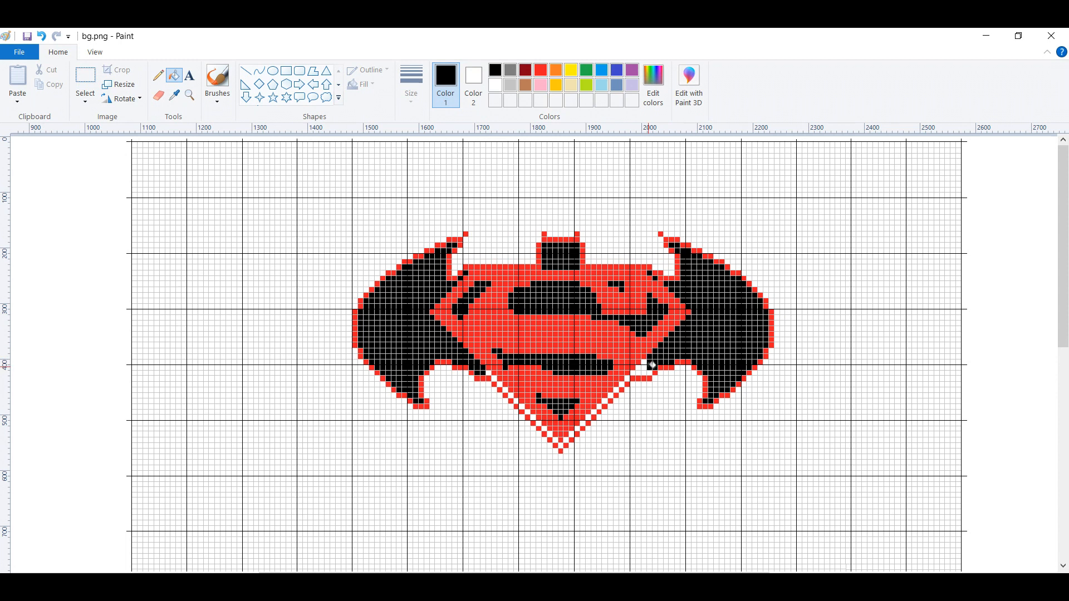
# Step: Blacken the wedge's inner end and the diagonal of white cells along the shield's lower right edge down toward its point
pyautogui.click(638, 367)
pyautogui.click(638, 372)
pyautogui.click(632, 373)
pyautogui.click(627, 379)
pyautogui.click(621, 384)
pyautogui.click(615, 389)
pyautogui.click(592, 416)
pyautogui.click(586, 421)
pyautogui.click(581, 427)
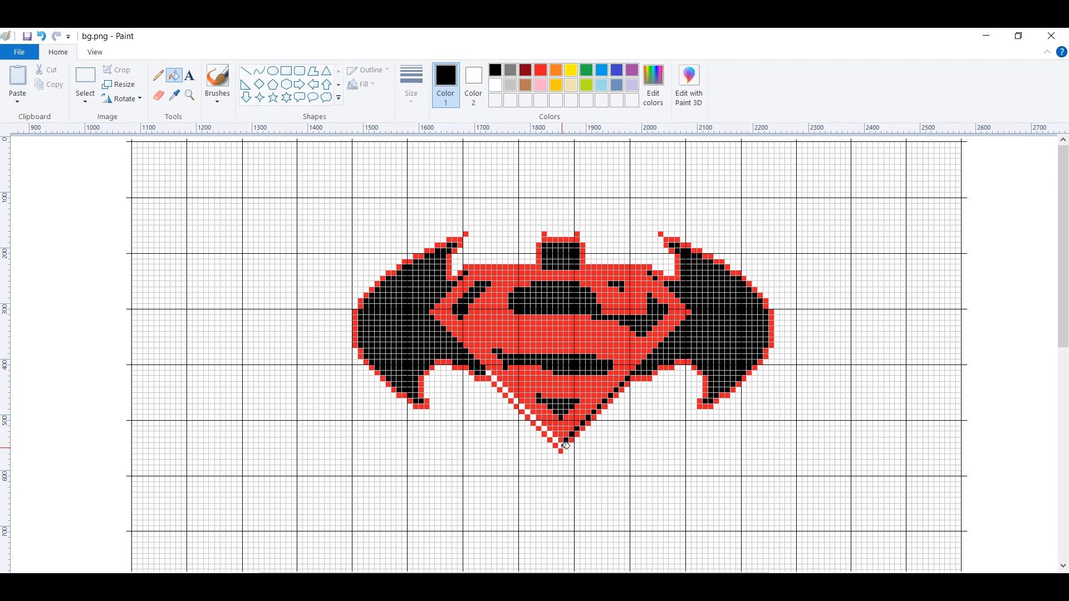
# Step: Blacken the diagonal of white cells along the shield's lower left edge, working up from its point
pyautogui.click(552, 432)
pyautogui.click(534, 415)
pyautogui.click(525, 402)
pyautogui.click(515, 396)
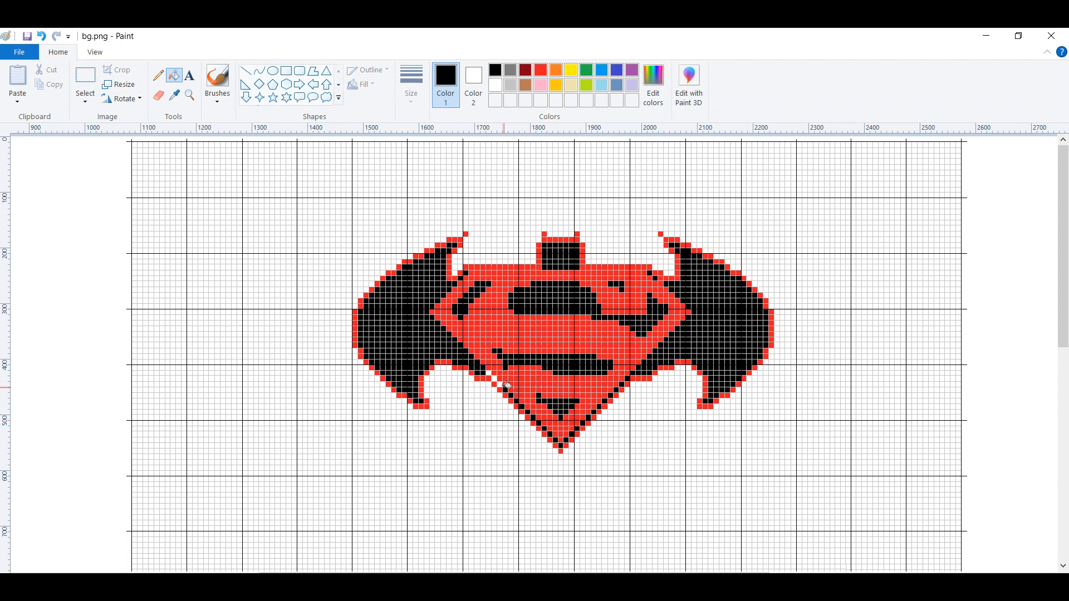